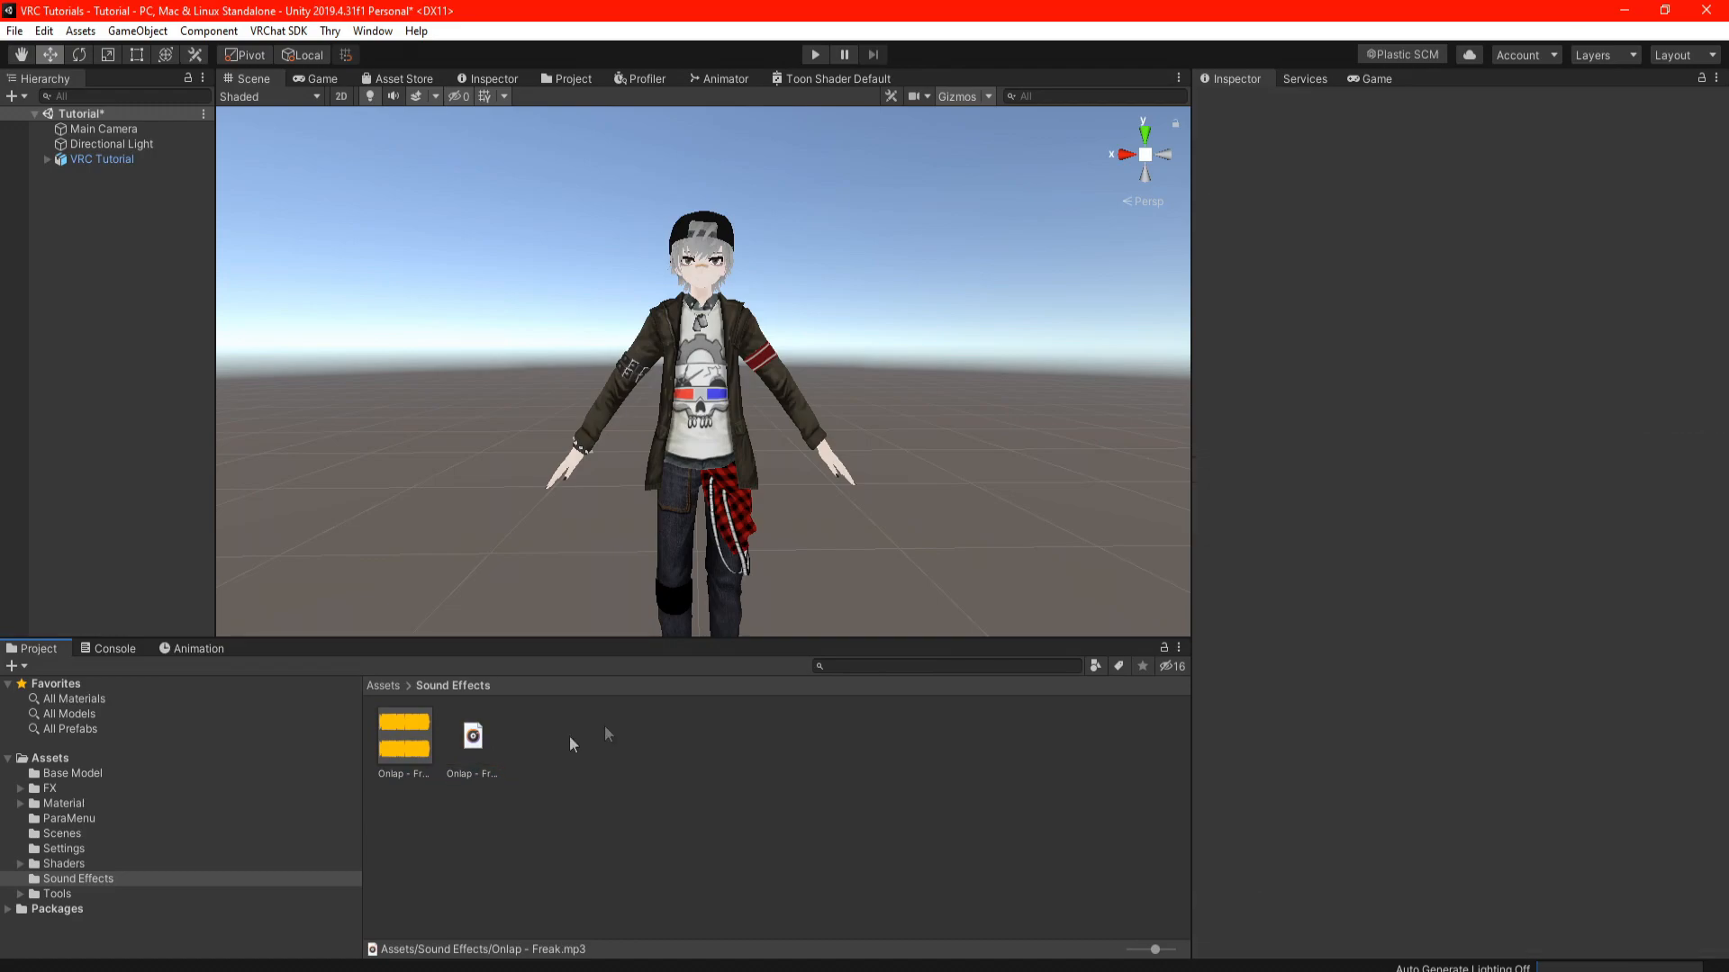
Examine the Onlap - Freak Like Me clip's import settings, and switch to Steam to look over the Soundpad store page.
click(402, 728)
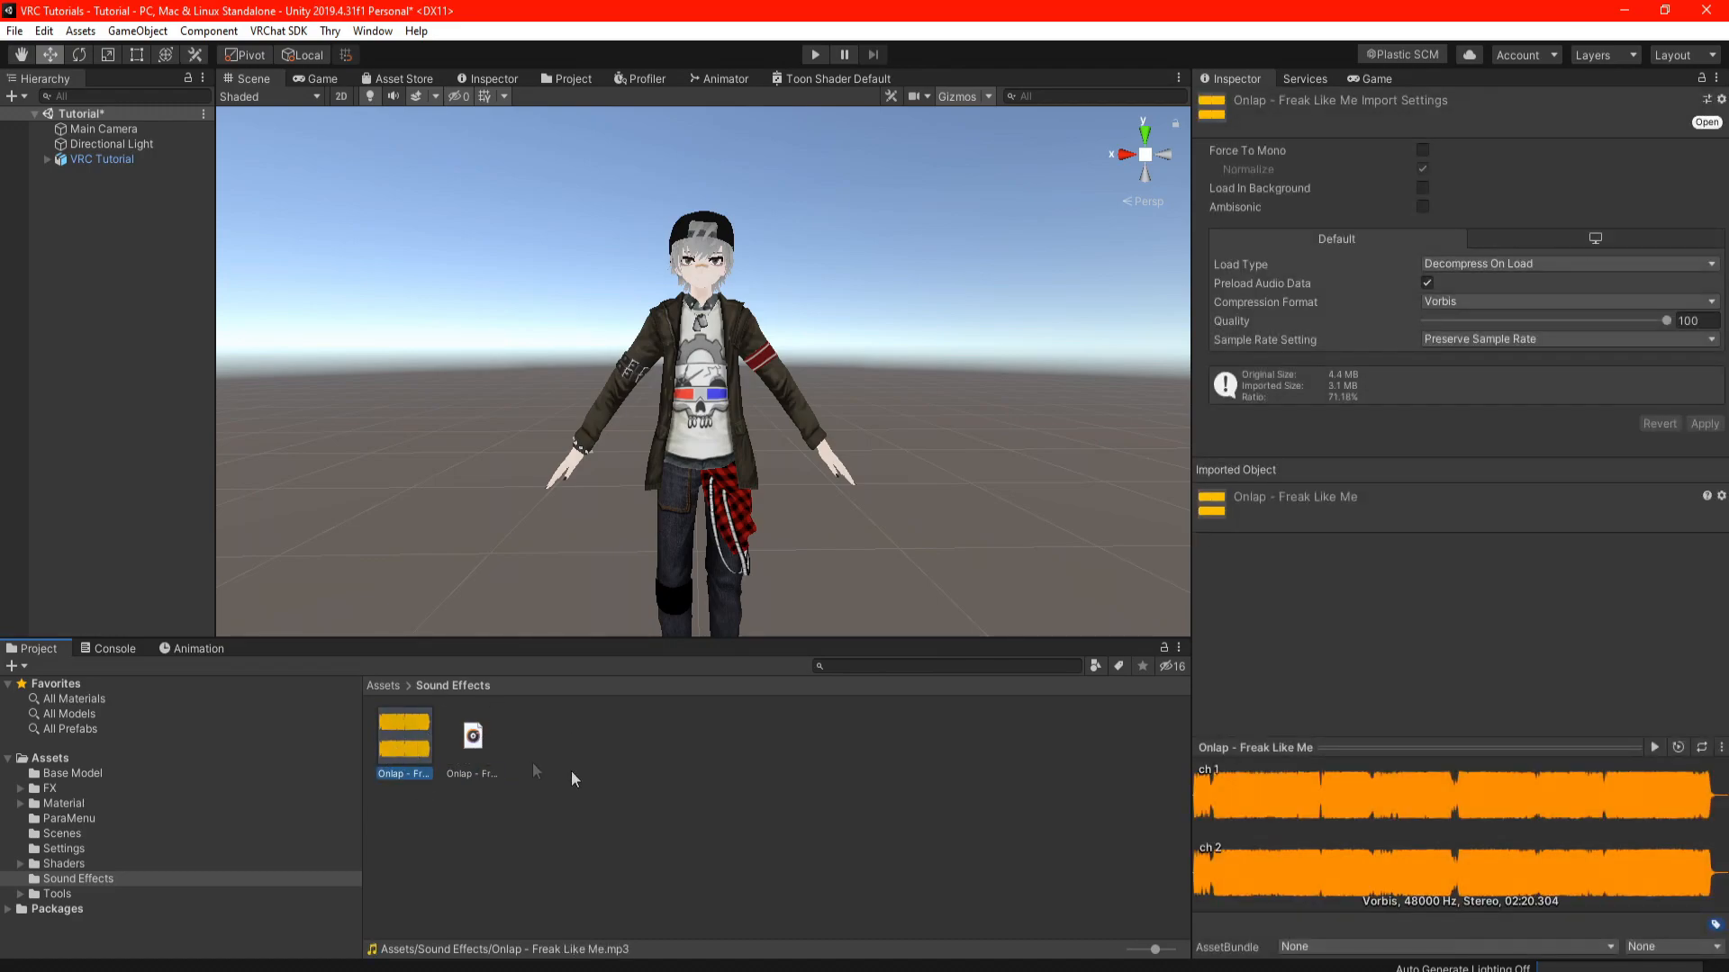
click(610, 801)
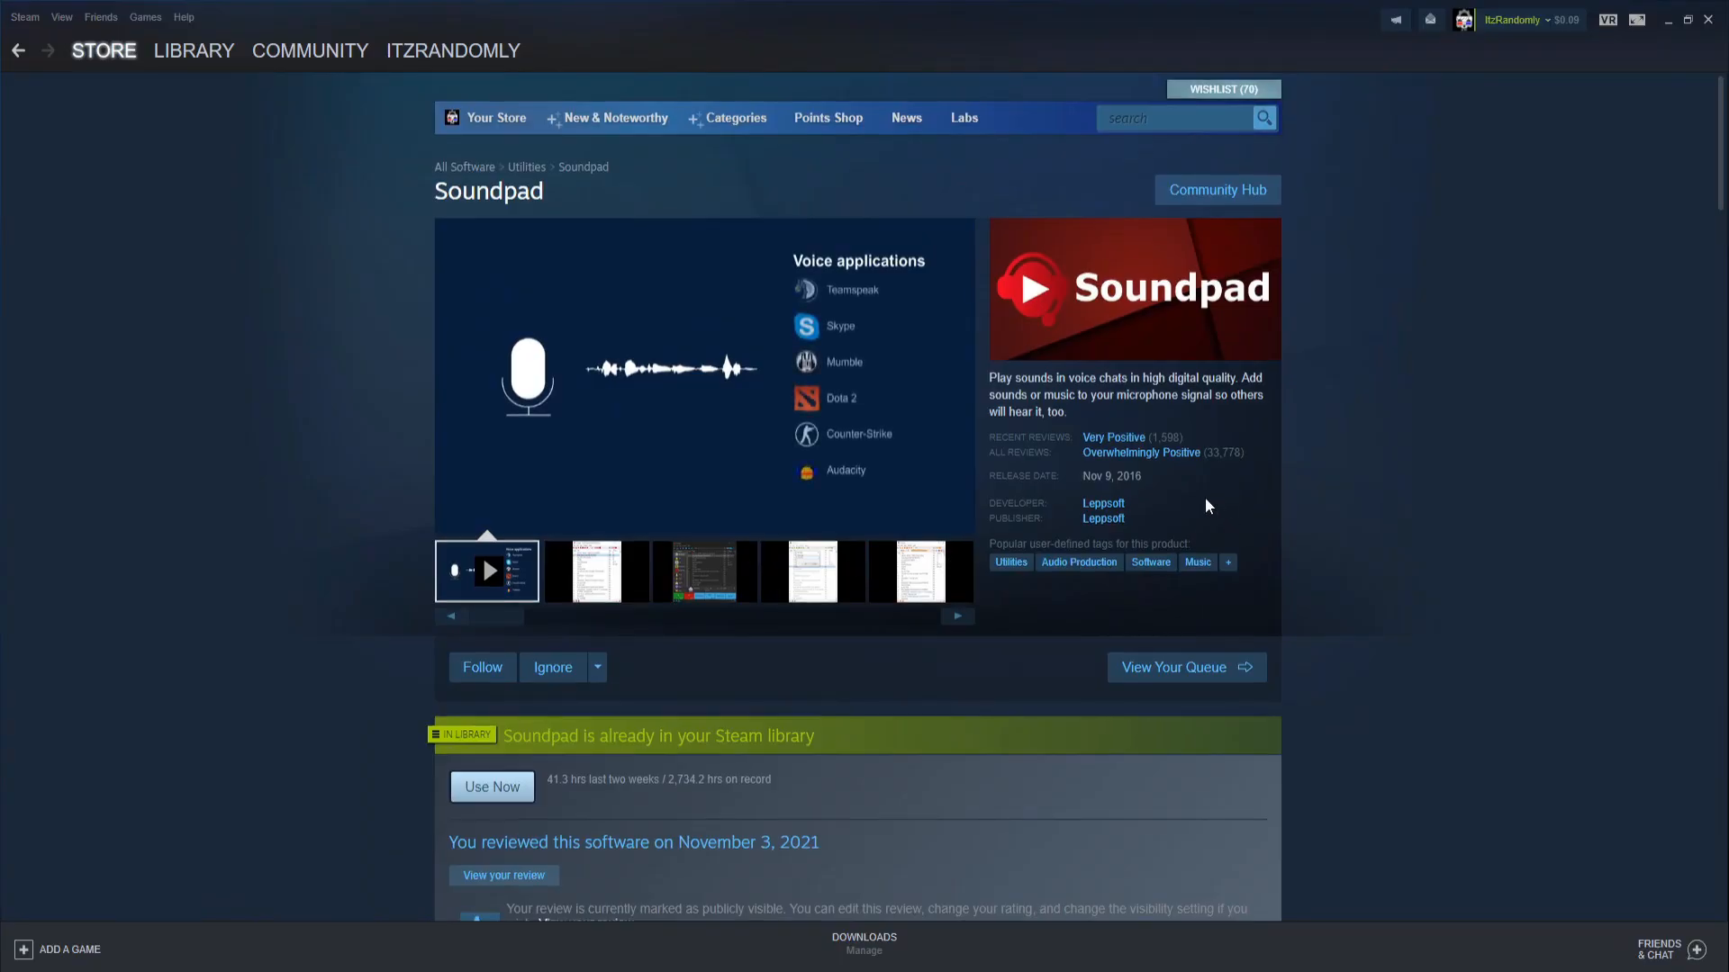
scroll(1205, 498, down, 5)
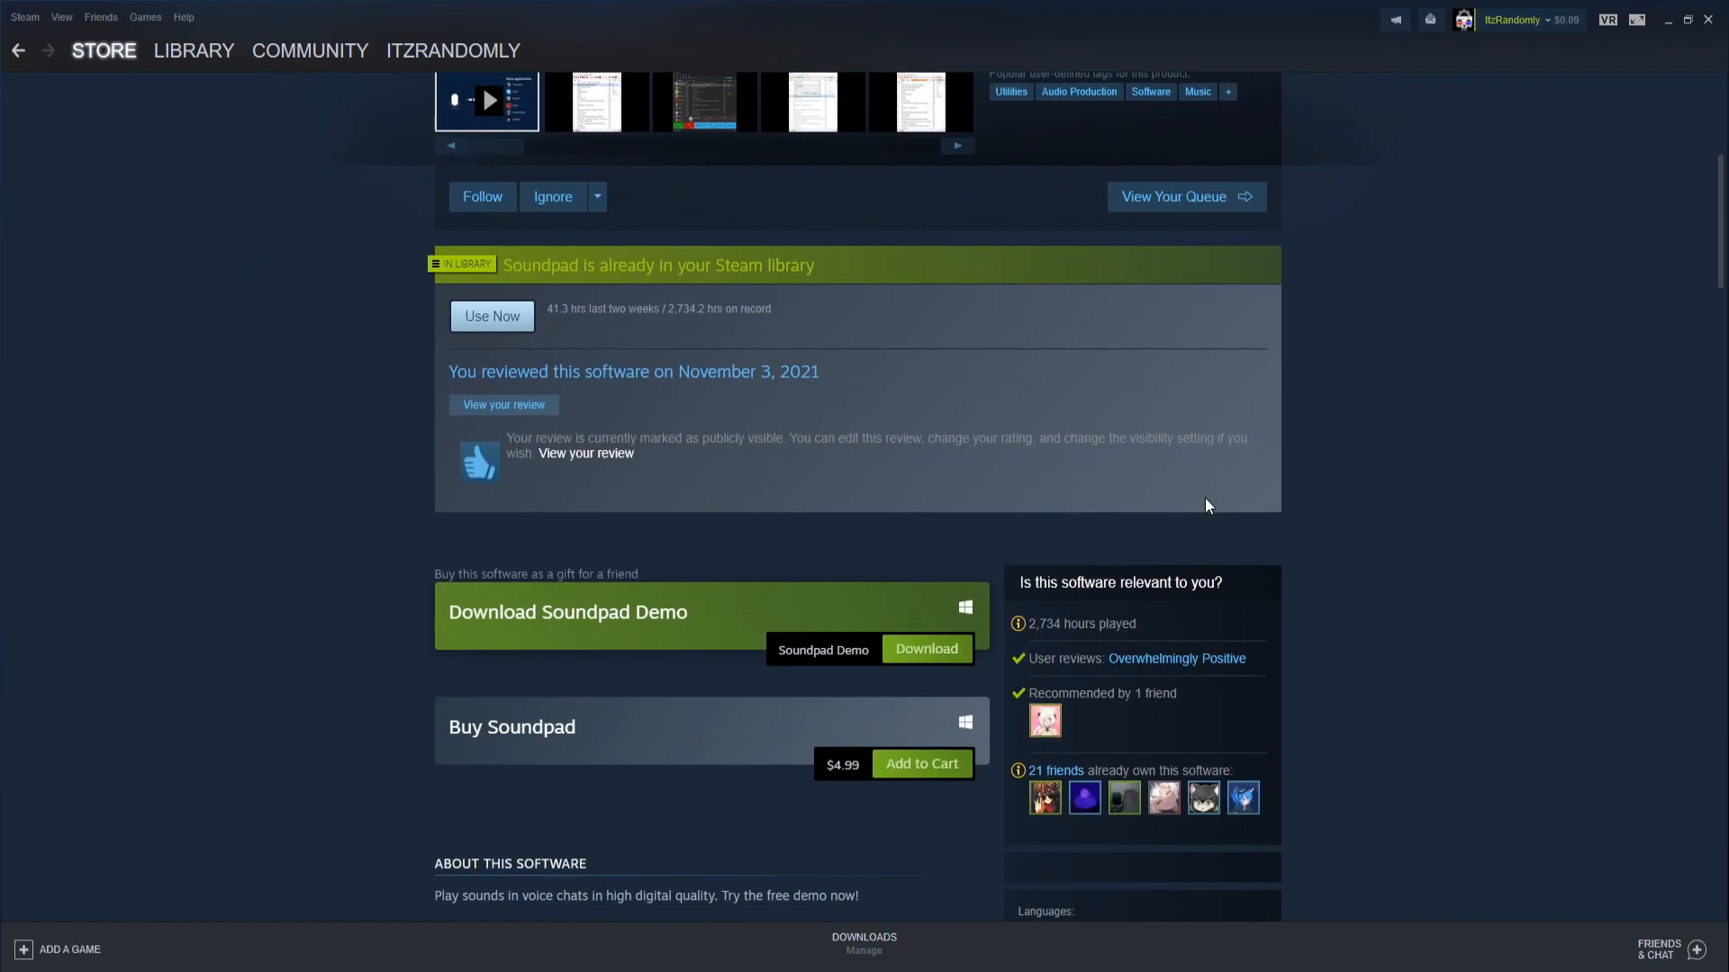
scroll(1210, 518, down, 2)
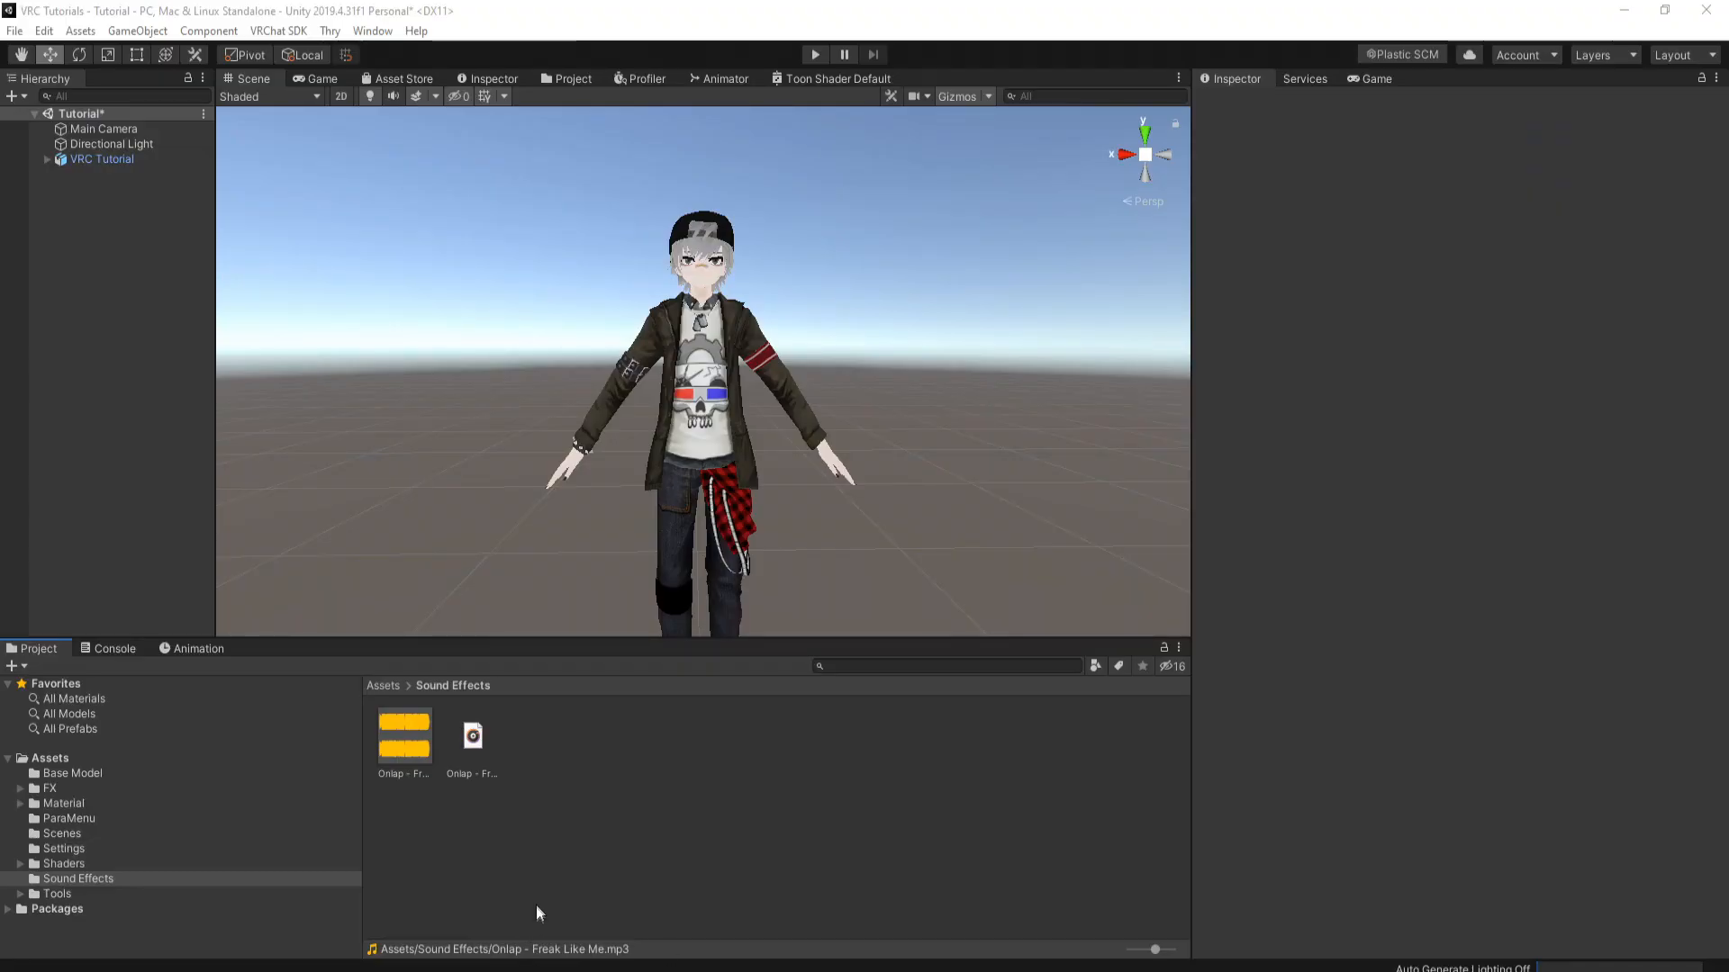
Switch to the browser and look over the Audacity home page, including its download area and features section.
mouse_move(539, 960)
click(562, 931)
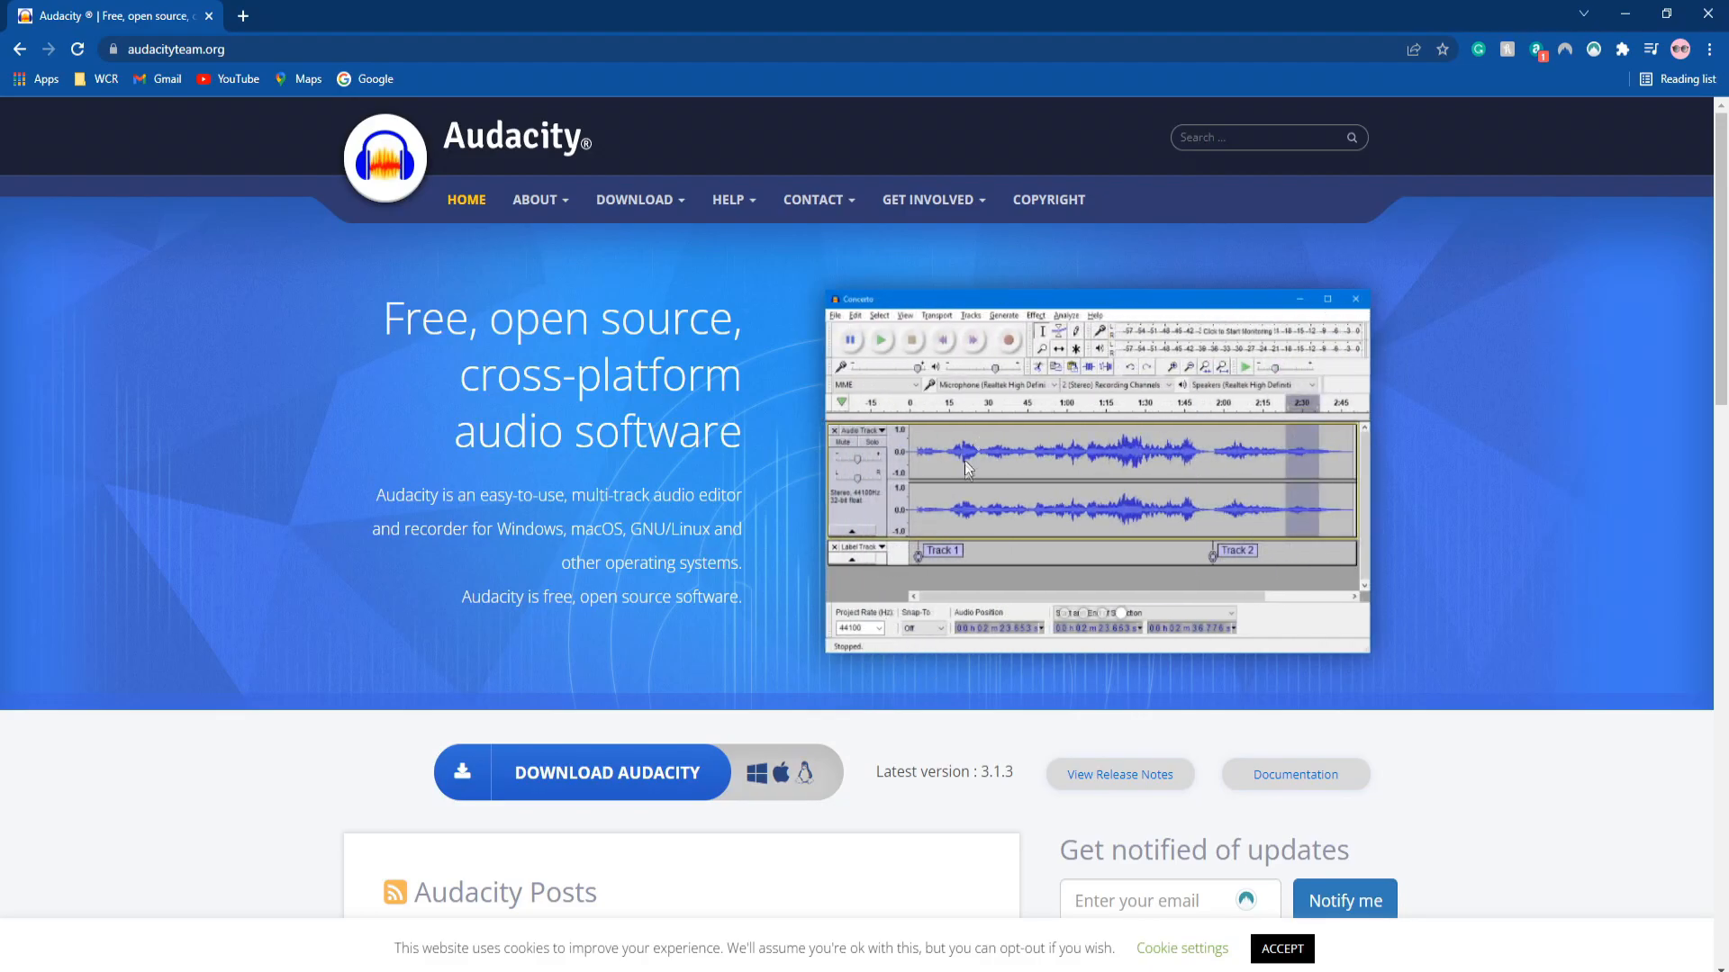
scroll(964, 464, down, 5)
scroll(966, 473, up, 3)
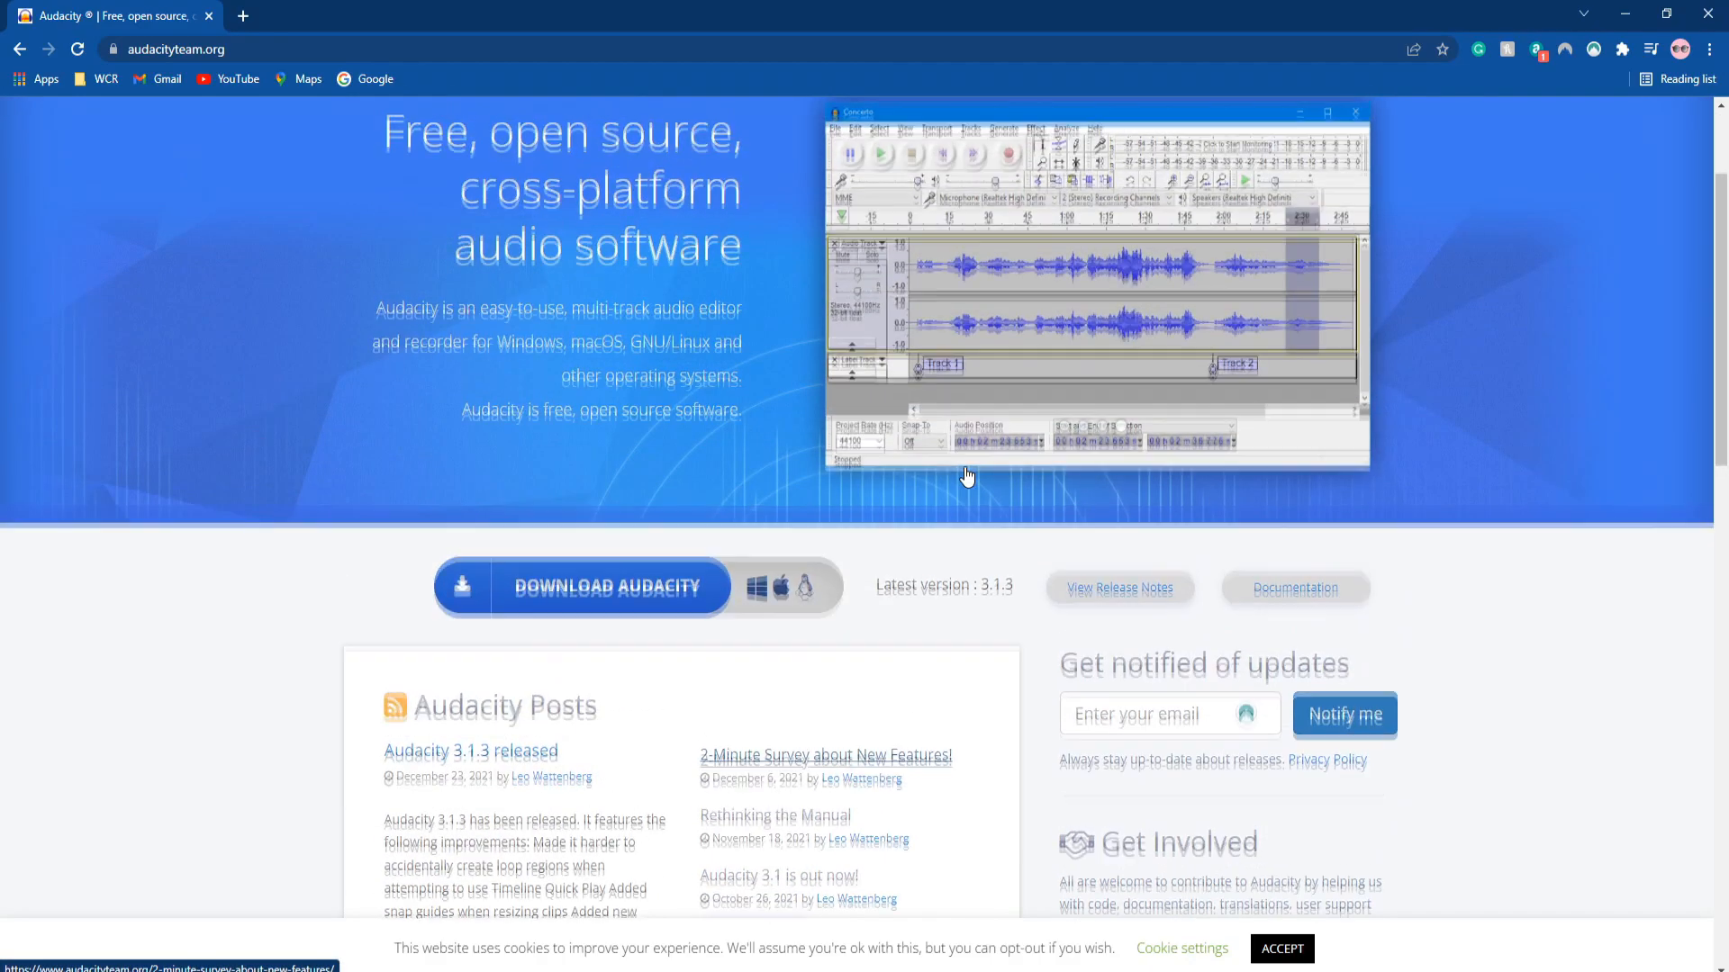
scroll(966, 475, up, 2)
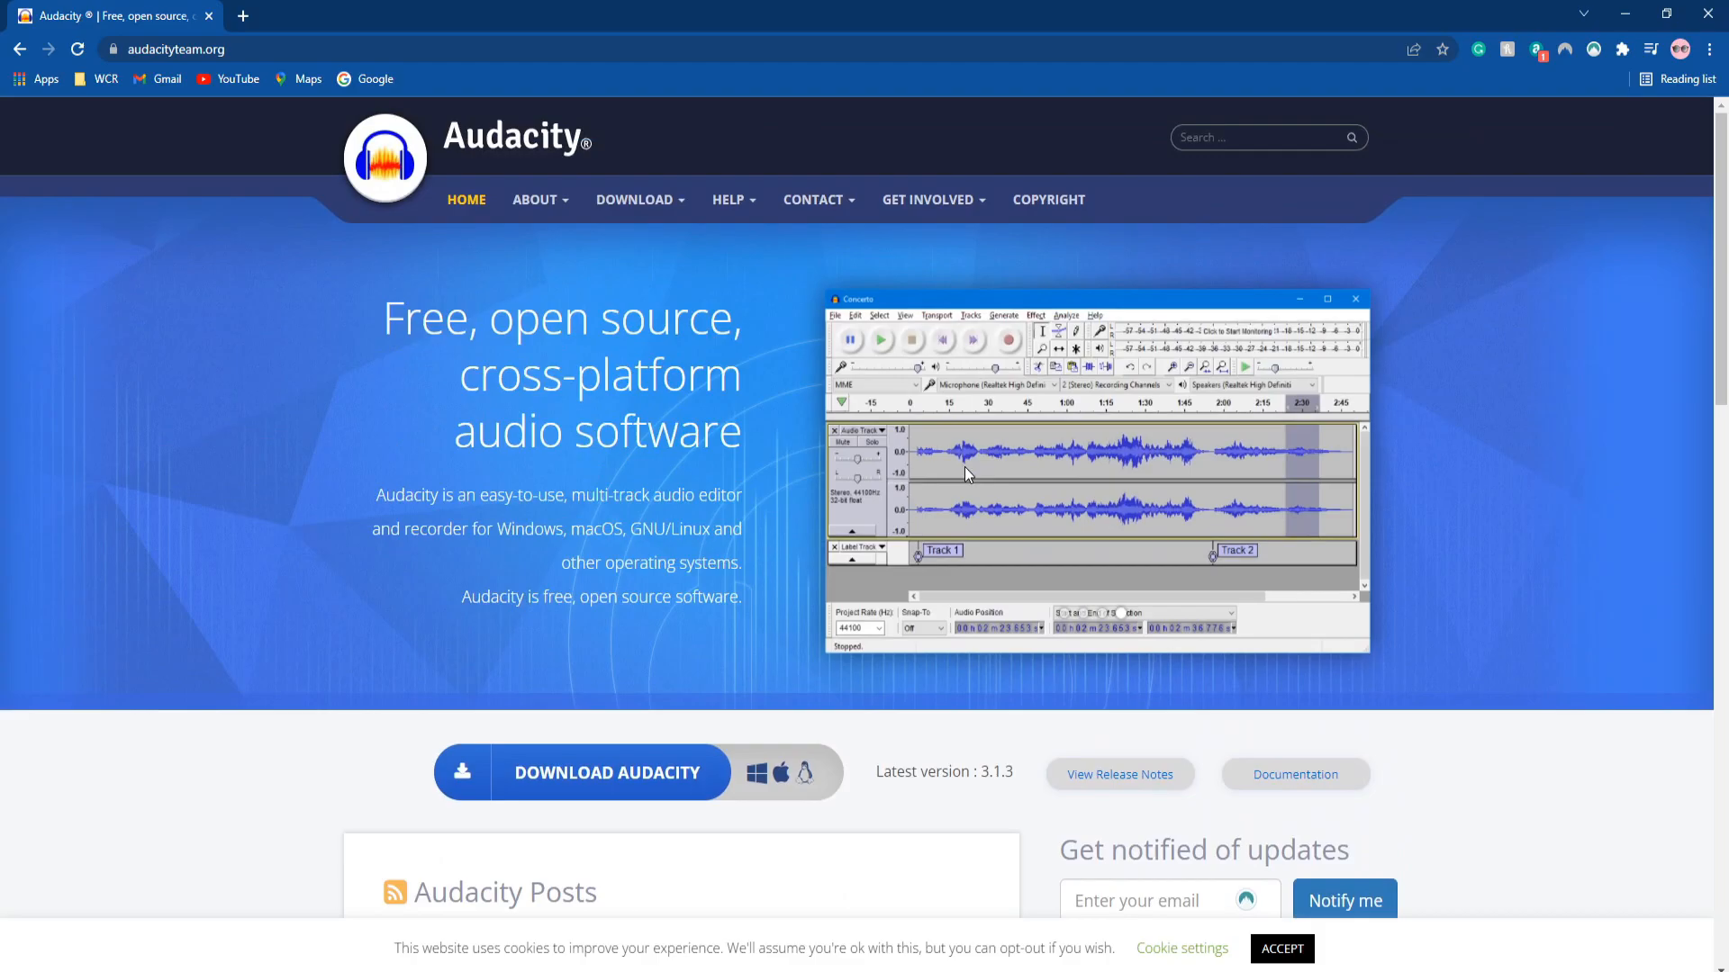
scroll(964, 466, down, 15)
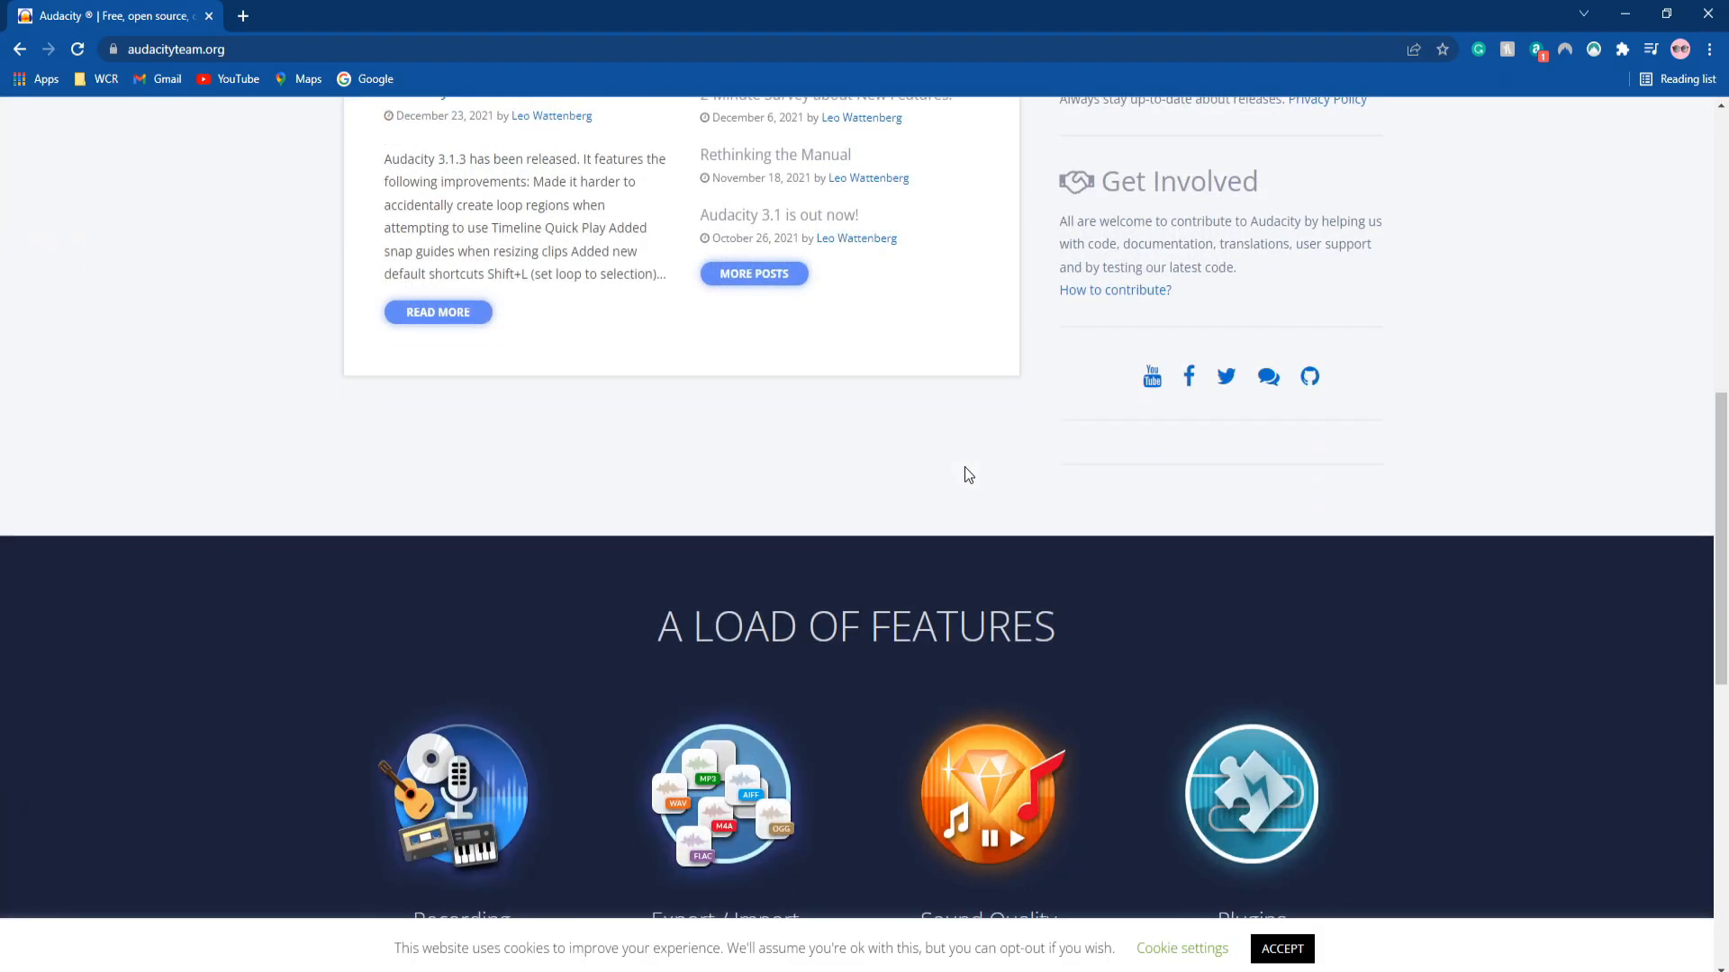
scroll(964, 469, down, 2)
scroll(964, 475, up, 4)
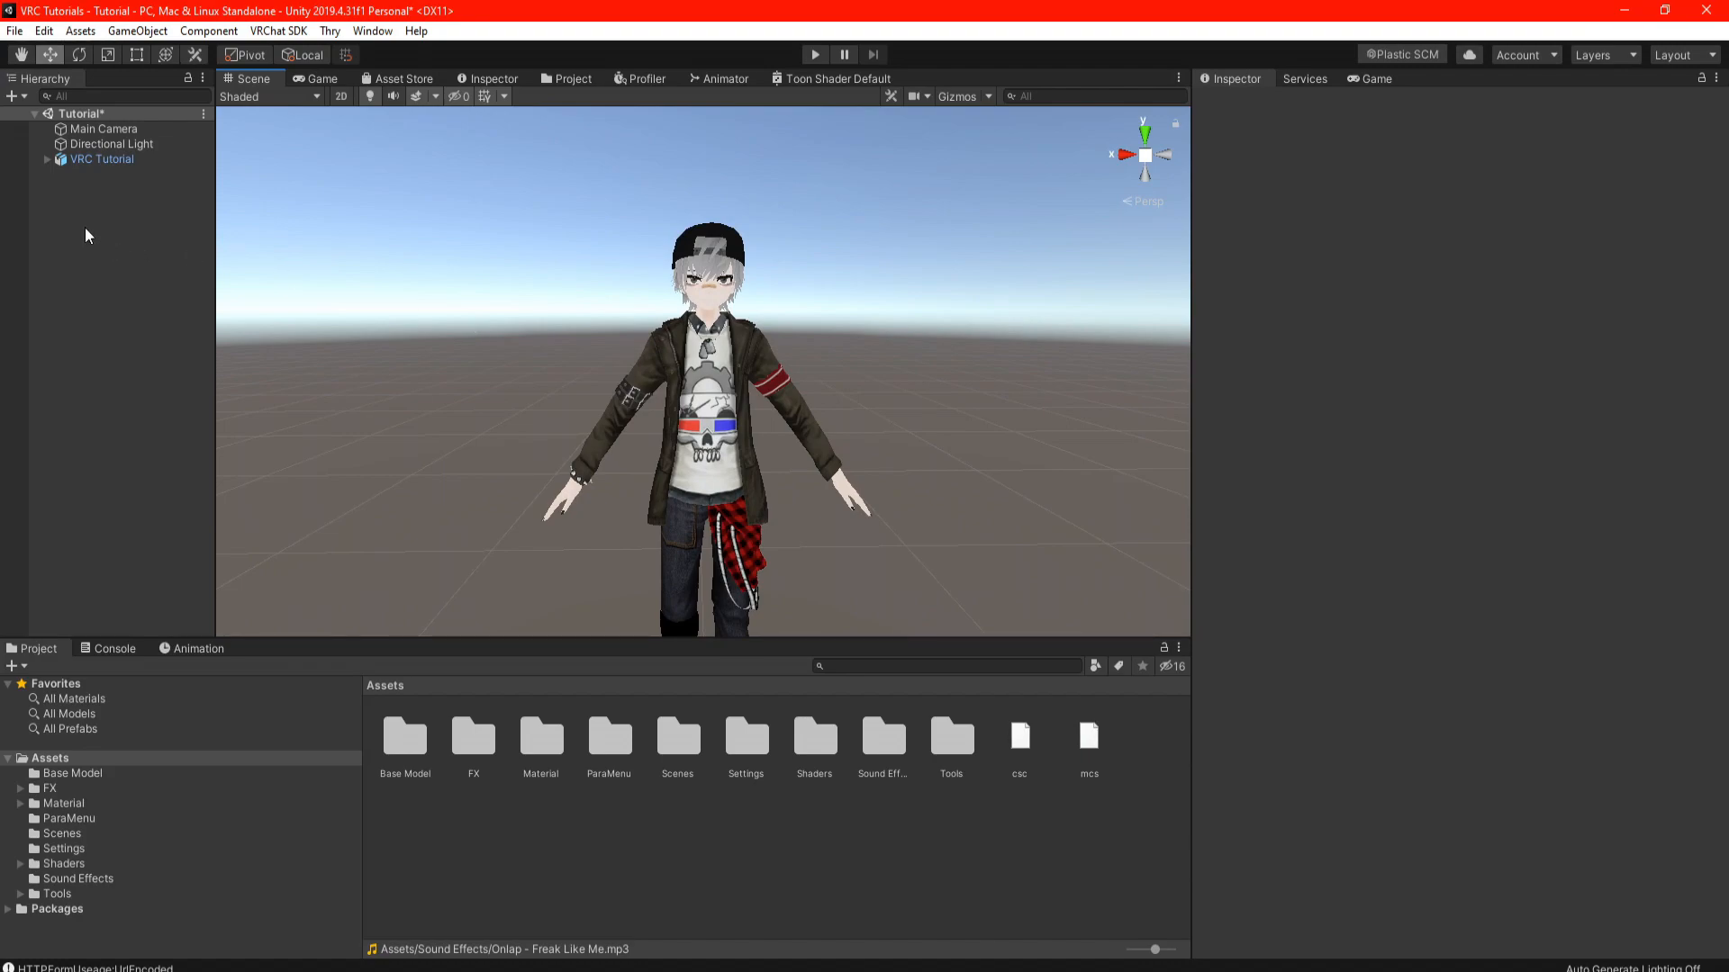
Create an empty game object at the scene root and name it Audio.
right_click(97, 260)
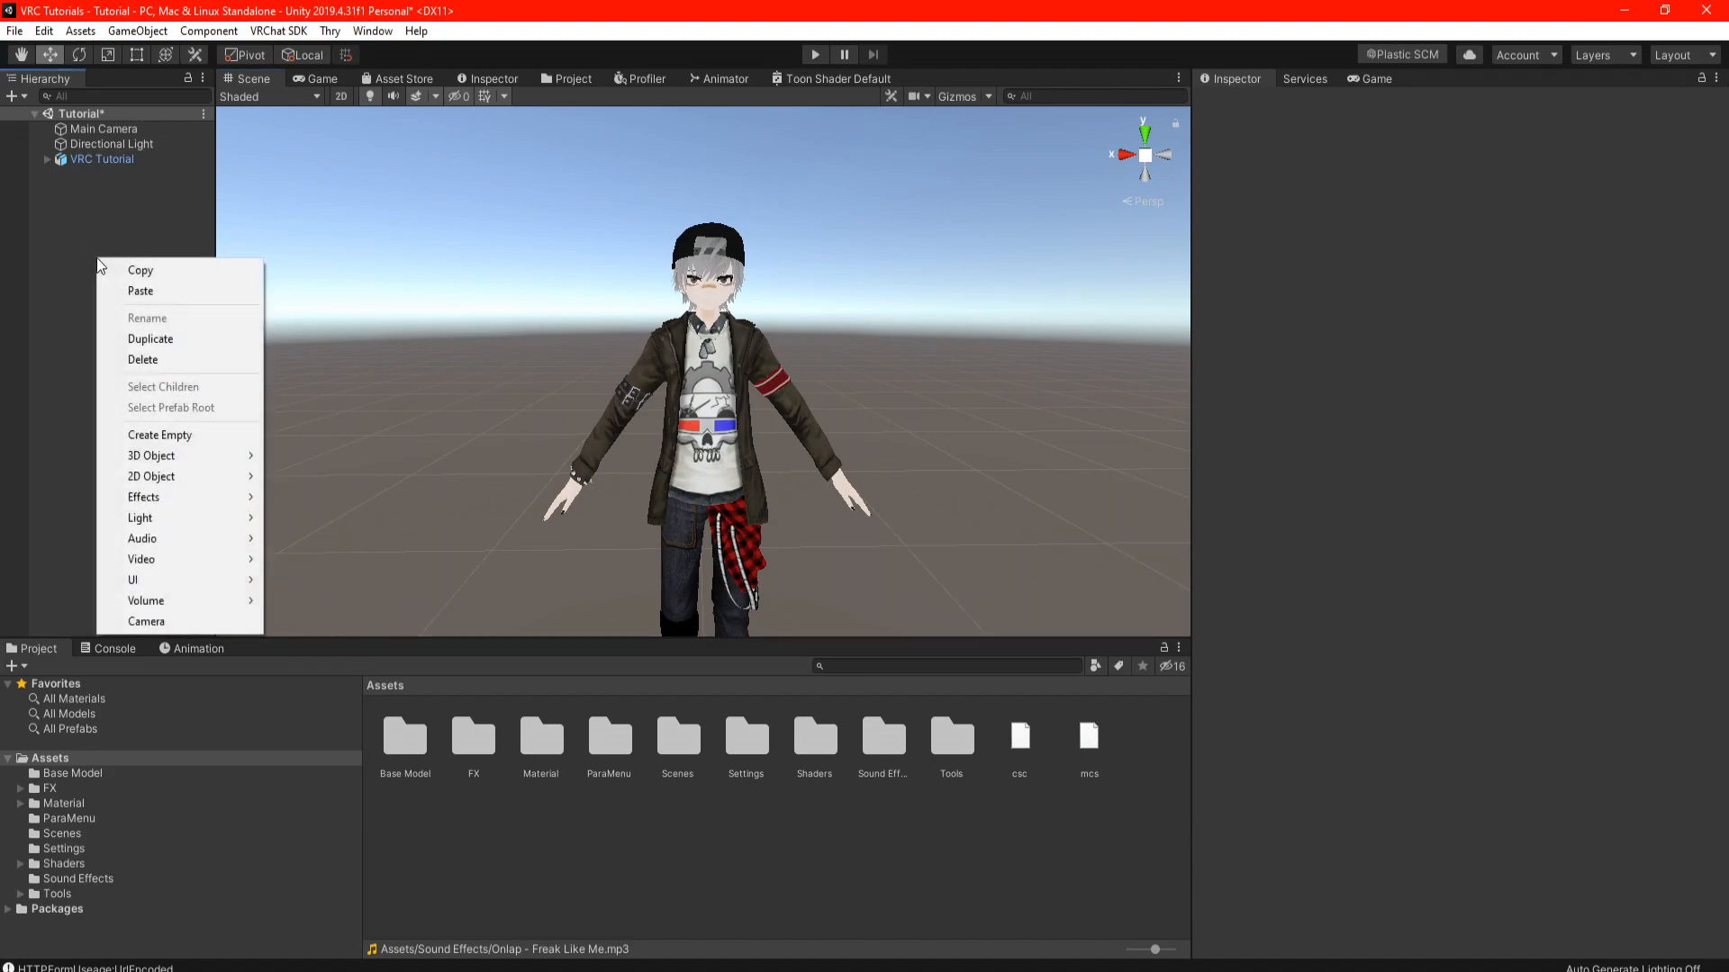
click(144, 435)
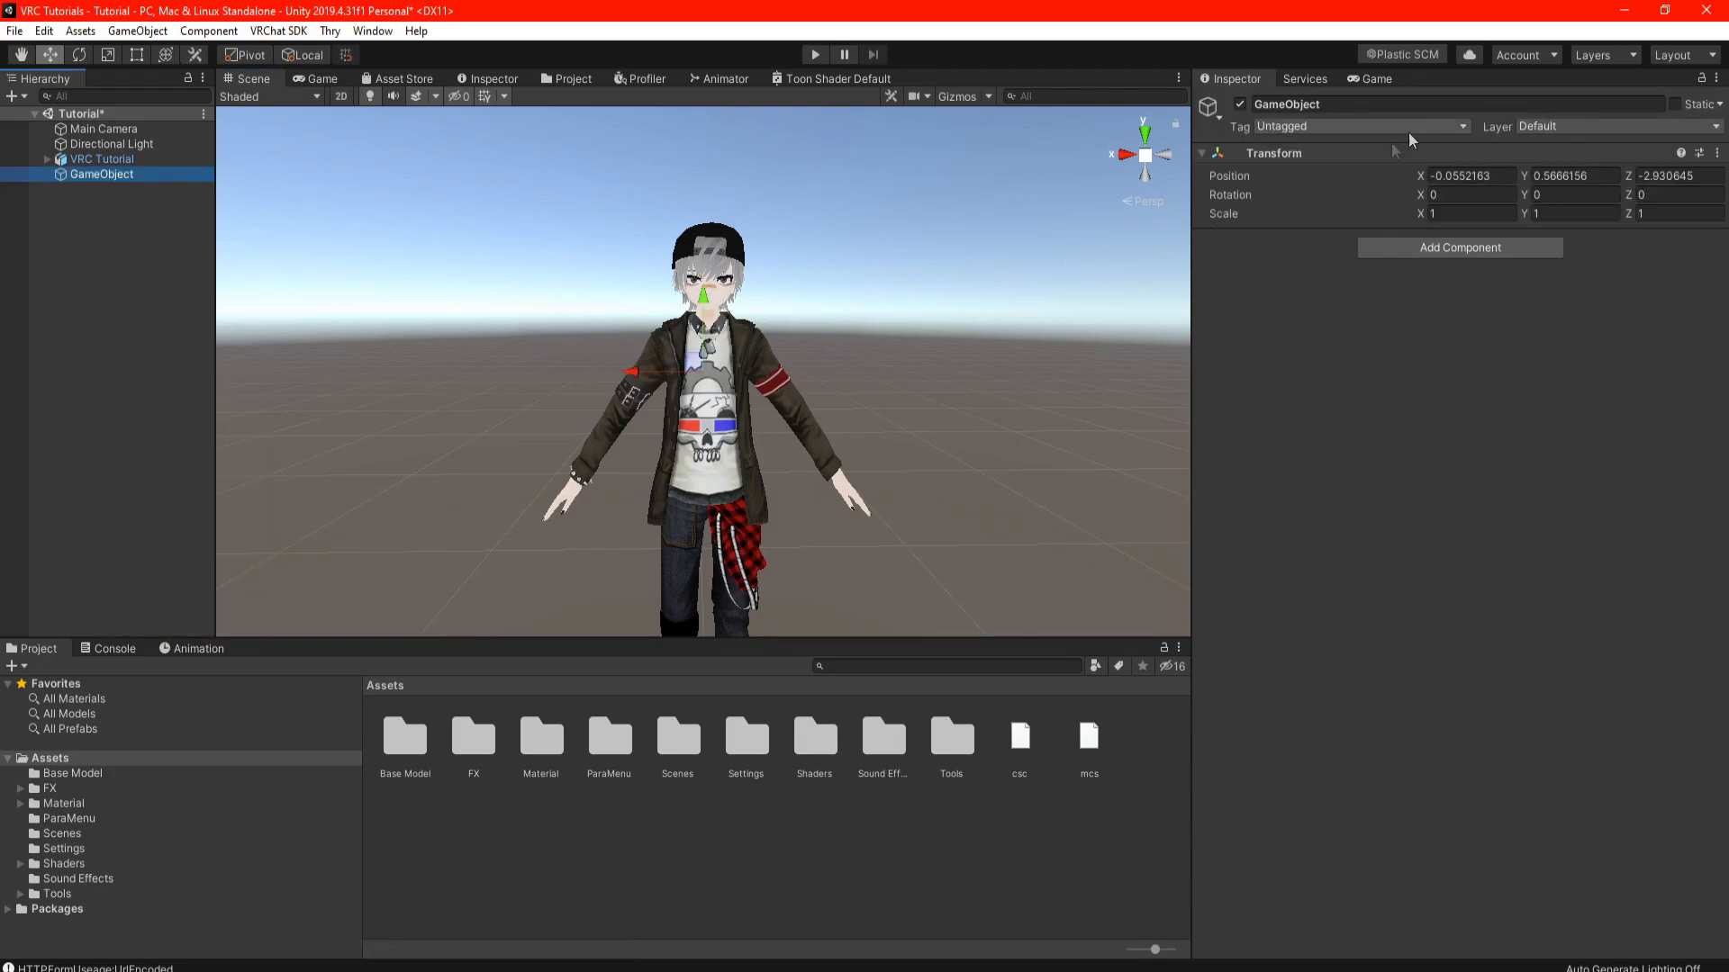
click(1347, 105)
text(Audio)
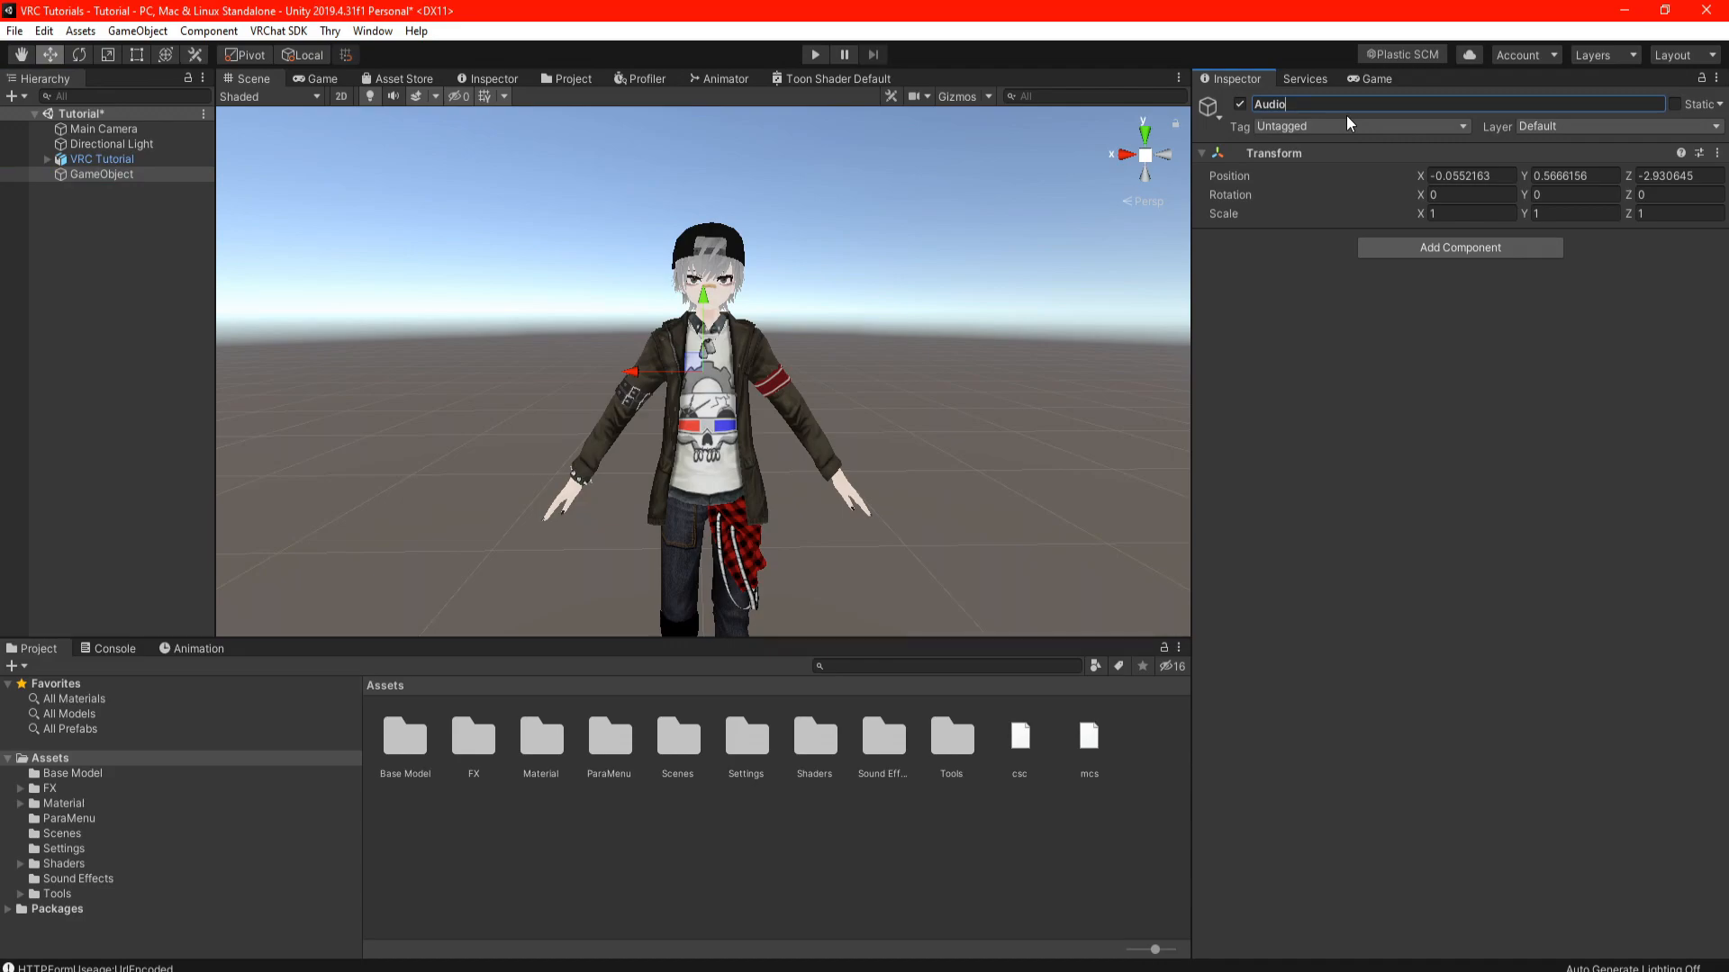
click(1319, 394)
Set the Audio object's position to 0 on the X, Y and Z axes.
click(103, 261)
click(84, 174)
click(1668, 176)
scroll(910, 387, down, 5)
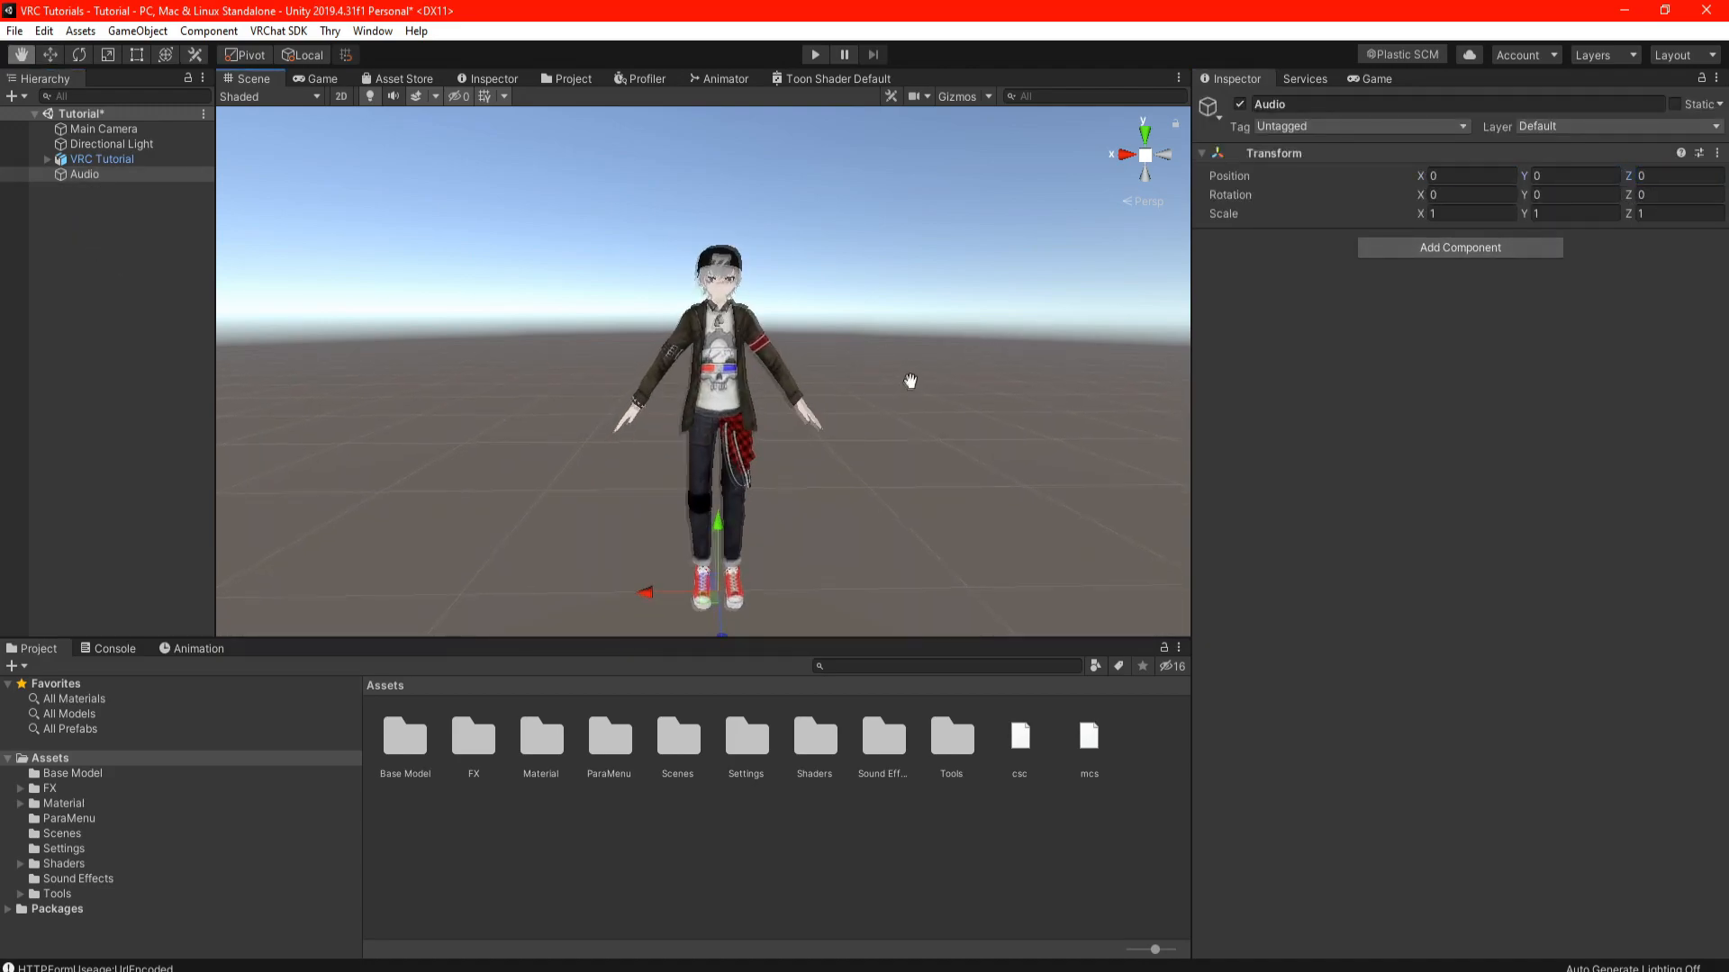
Expand the VRC Tutorial avatar's armature through Hips, Spine and Chest, and parent the Audio object to the Head bone.
click(65, 203)
click(46, 159)
click(59, 175)
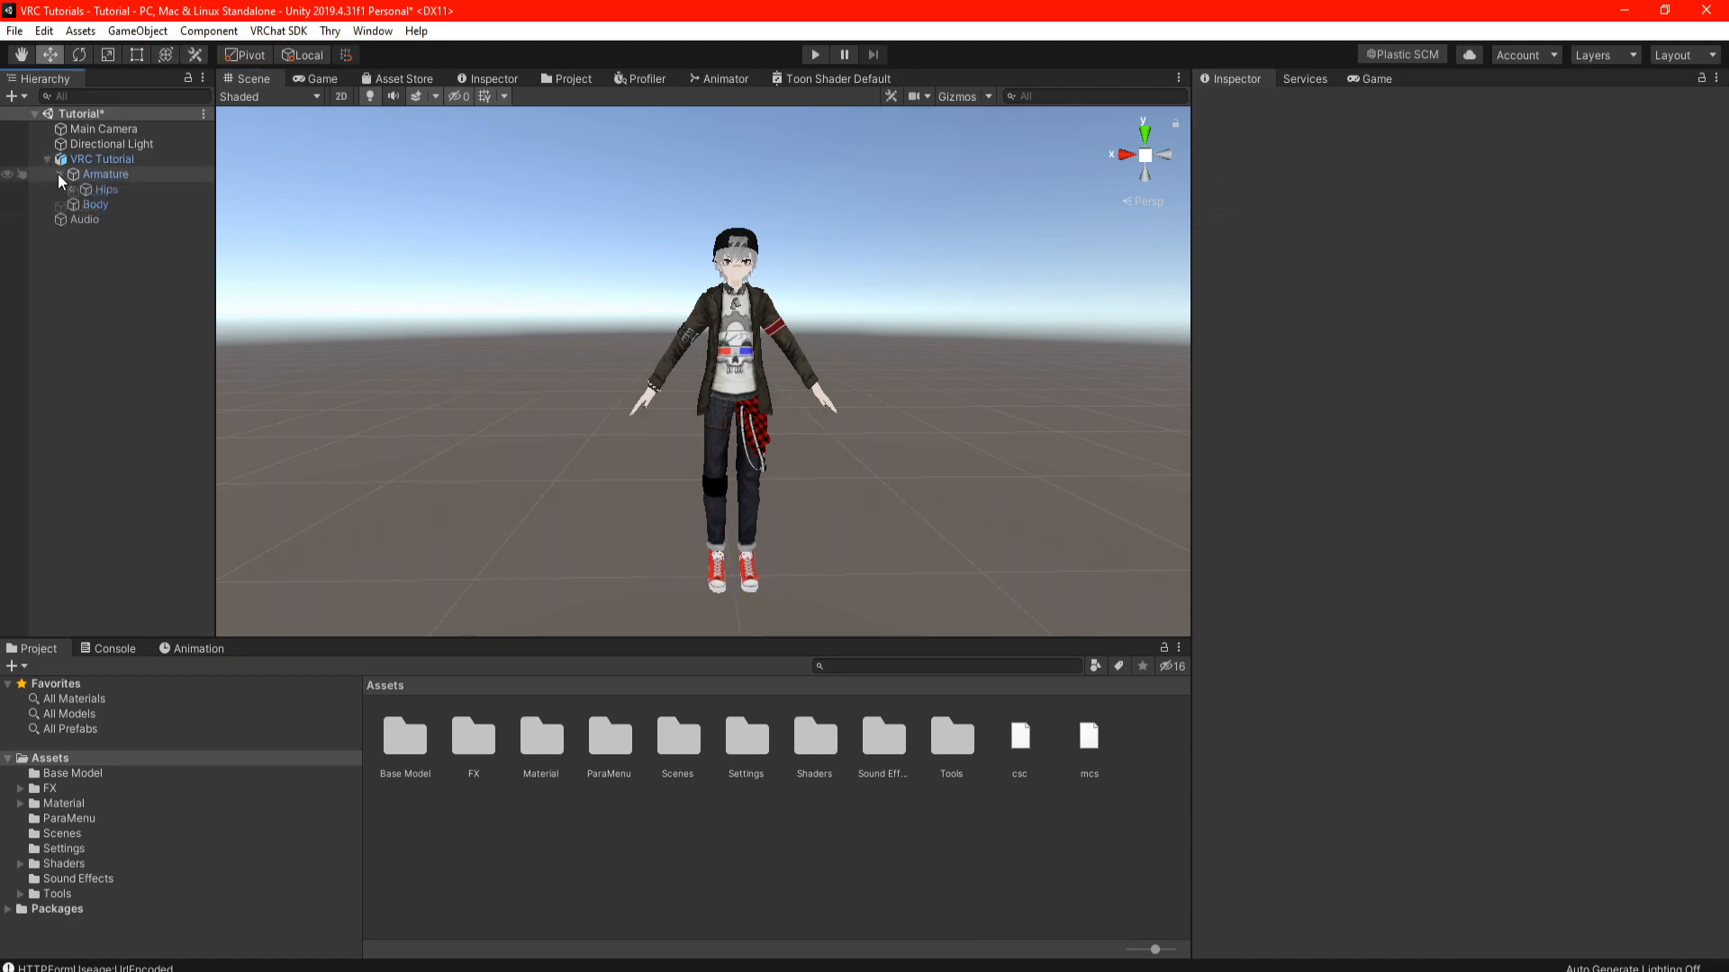
click(73, 190)
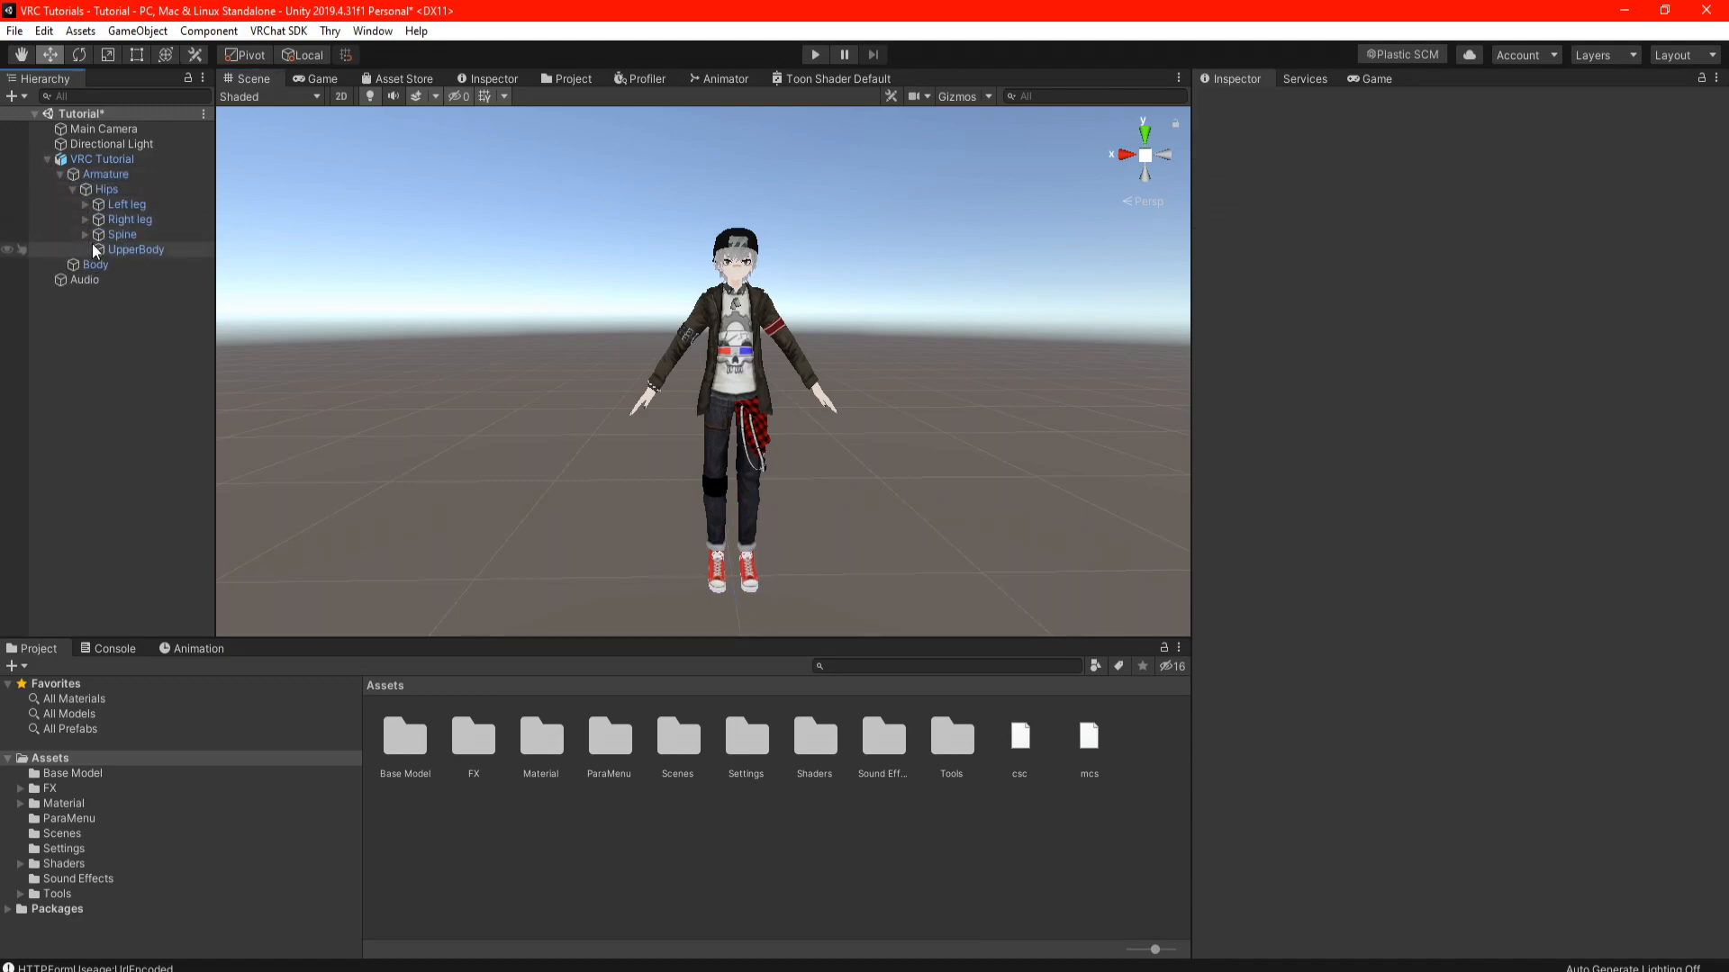
click(85, 234)
click(98, 249)
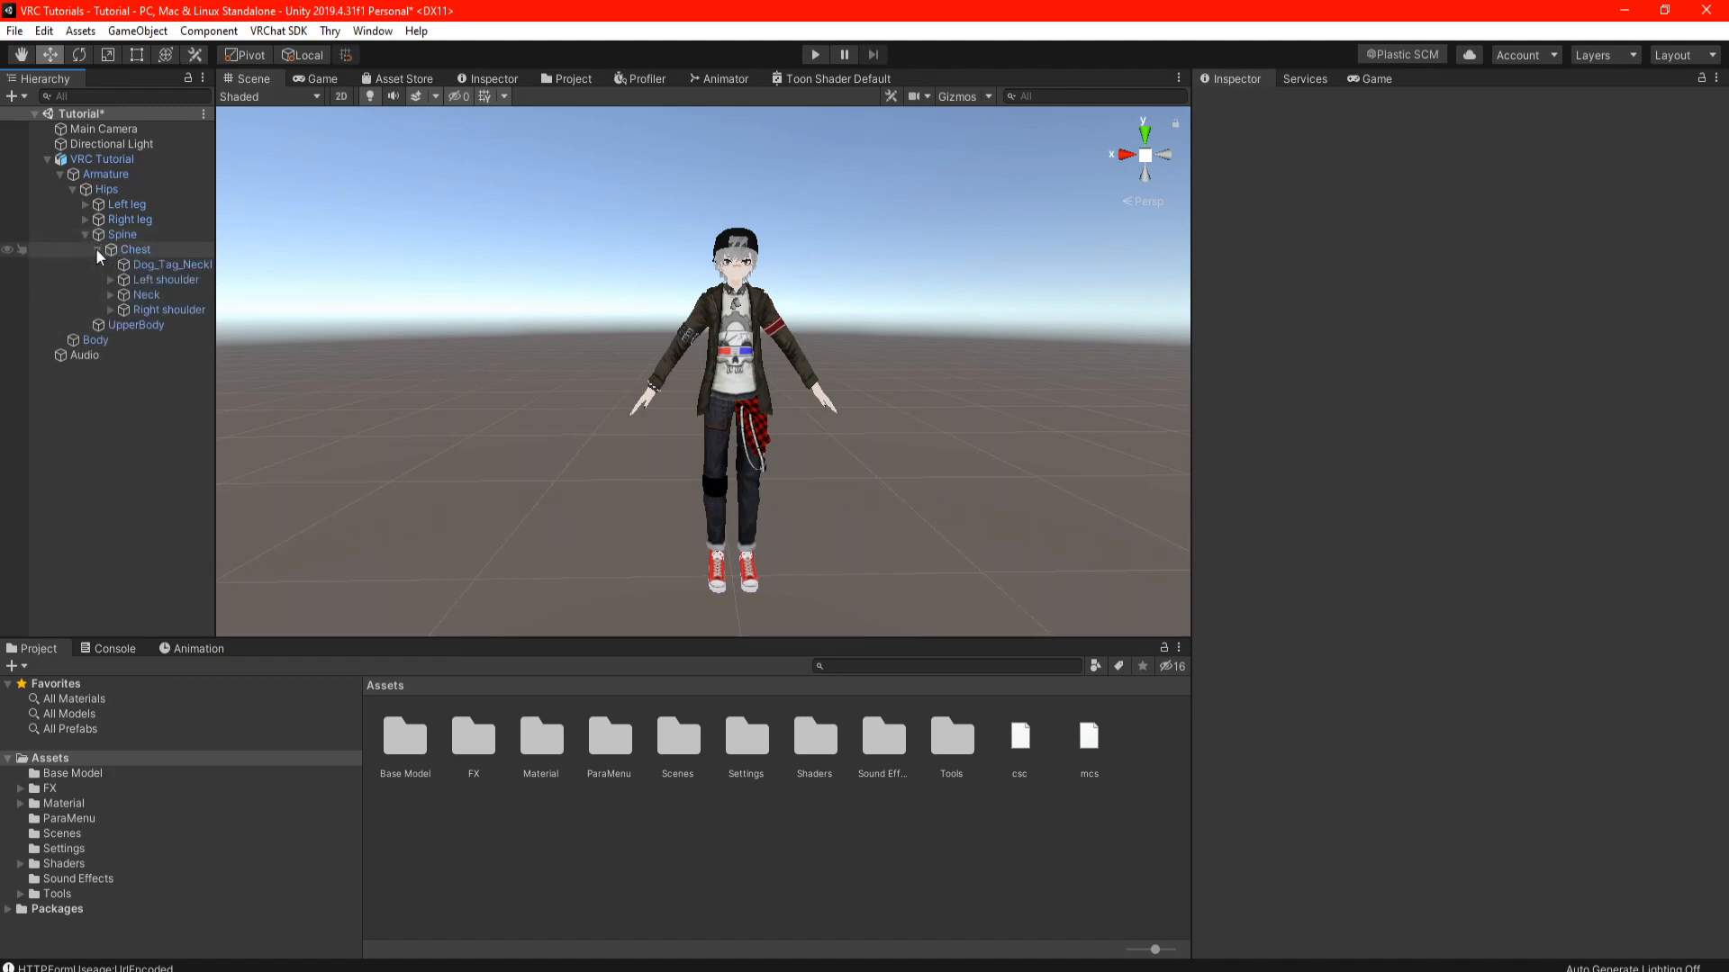
drag(84, 354, 155, 317)
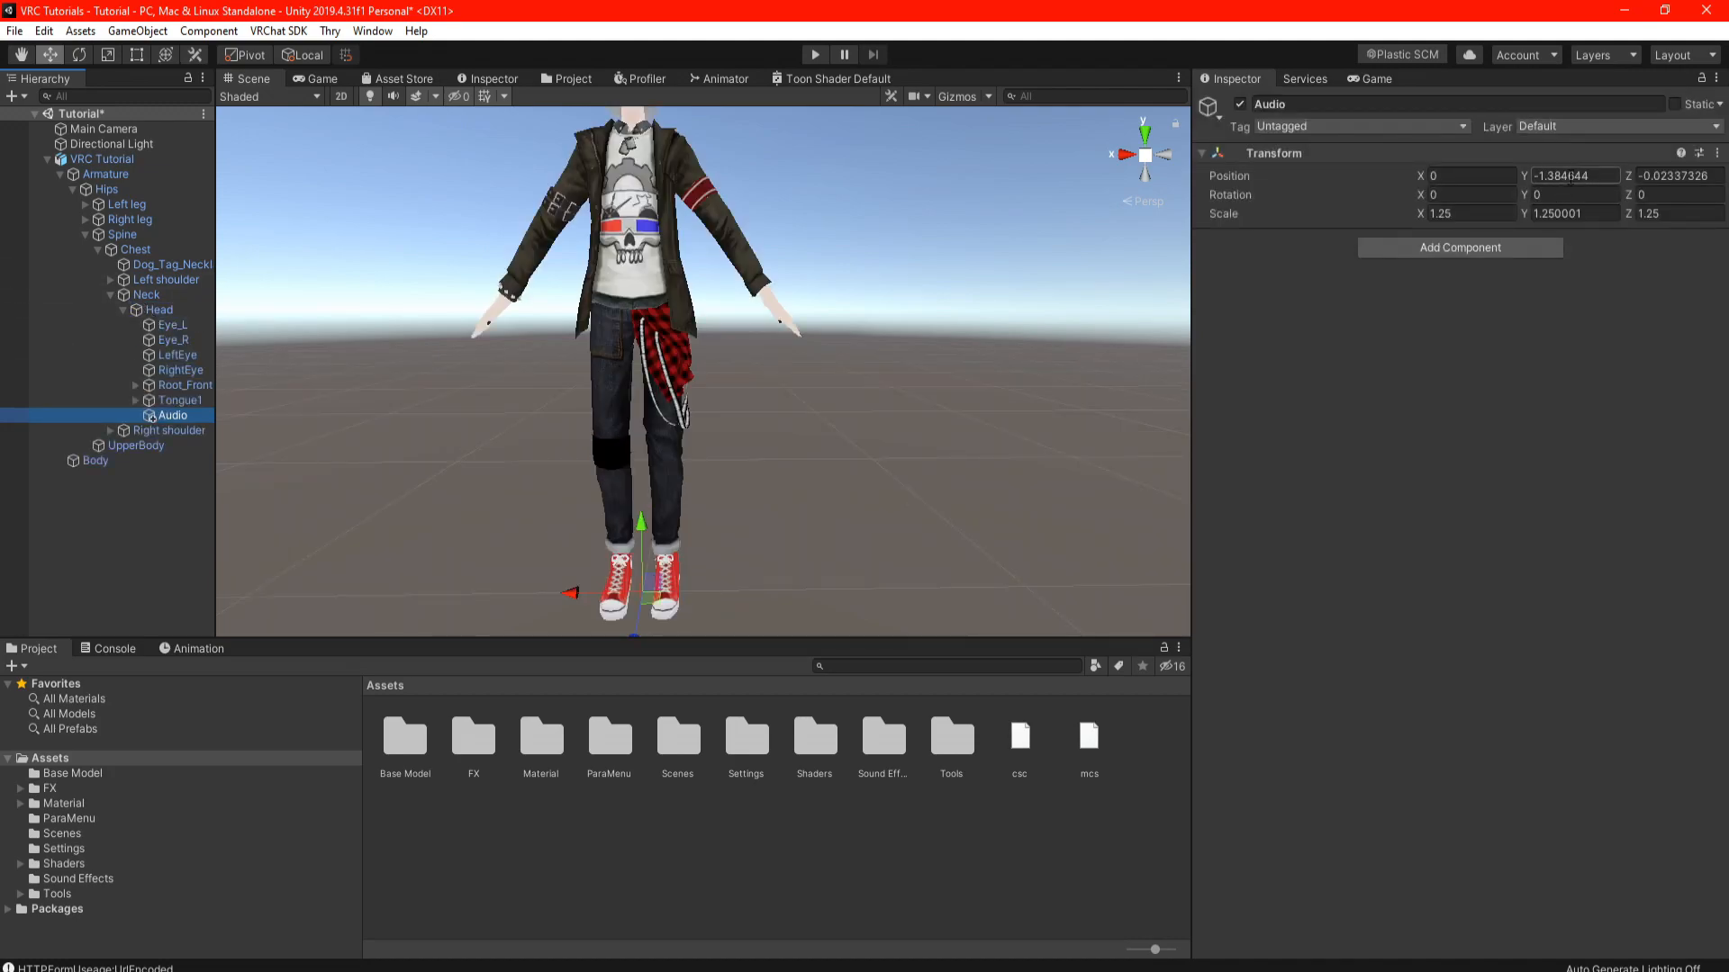
Set the Audio object's Y and Z positions to 0 relative to the Head bone.
click(1596, 177)
text(0)
click(1653, 178)
text(0)
middle_drag(924, 219, 916, 249)
Add an Audio Source as a child of the Audio object and set its priority to 0.
double_click(171, 415)
right_click(174, 419)
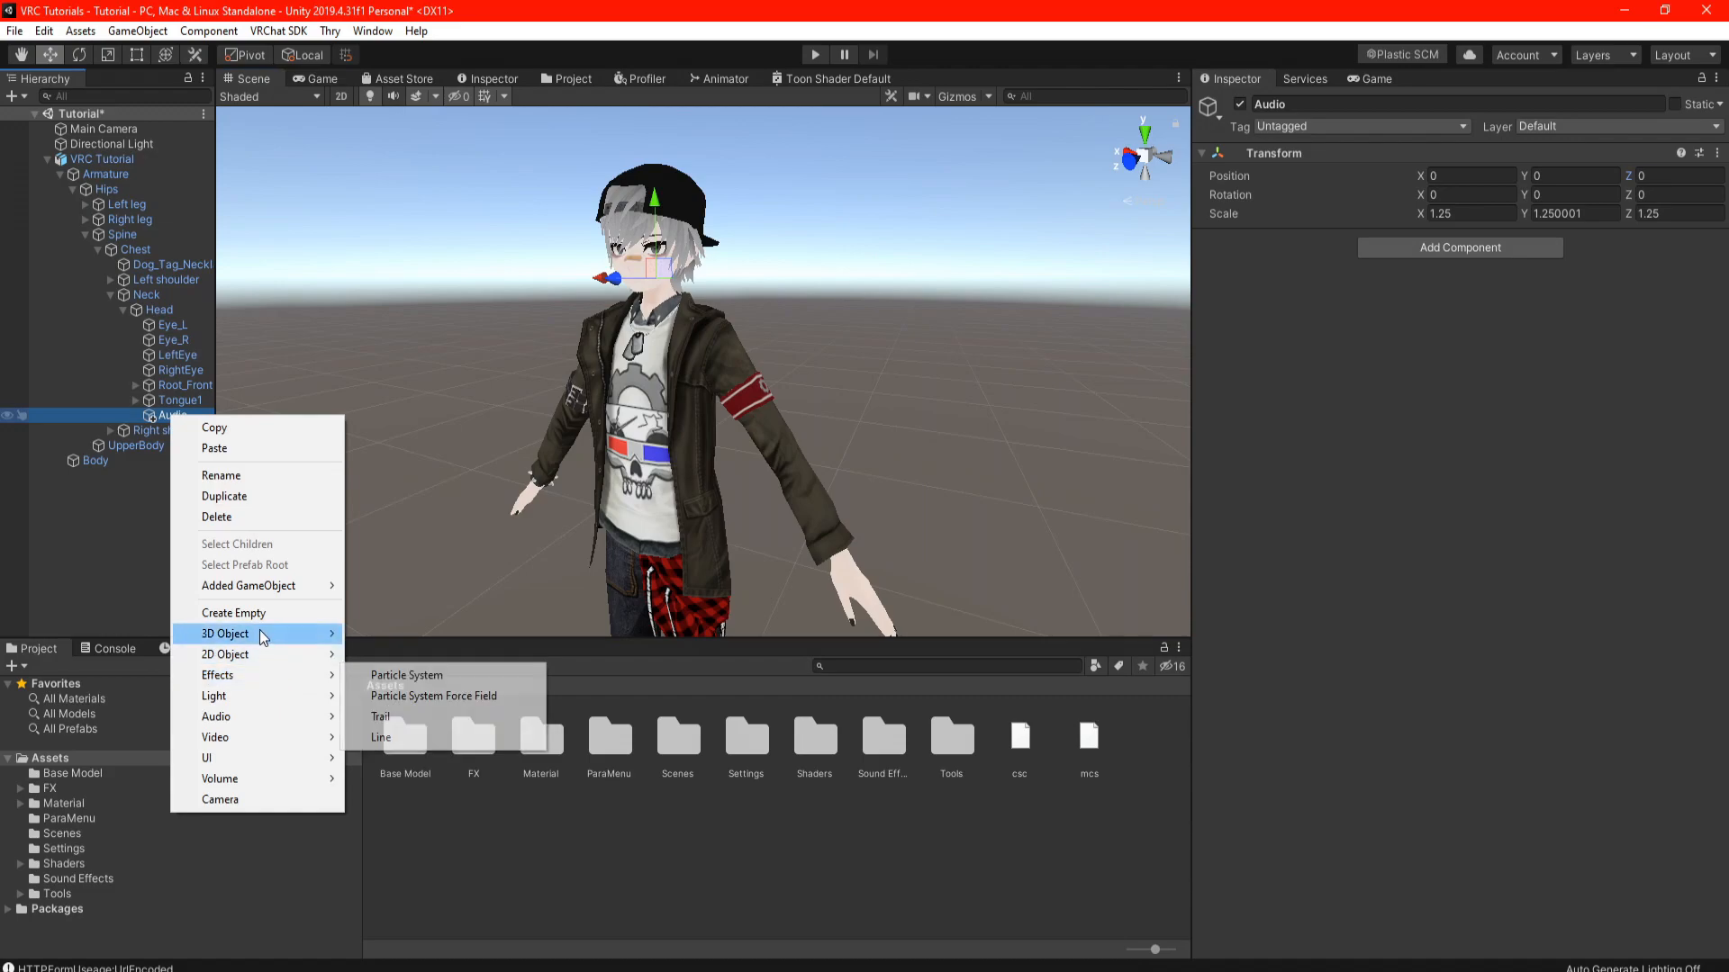
mouse_move(263, 726)
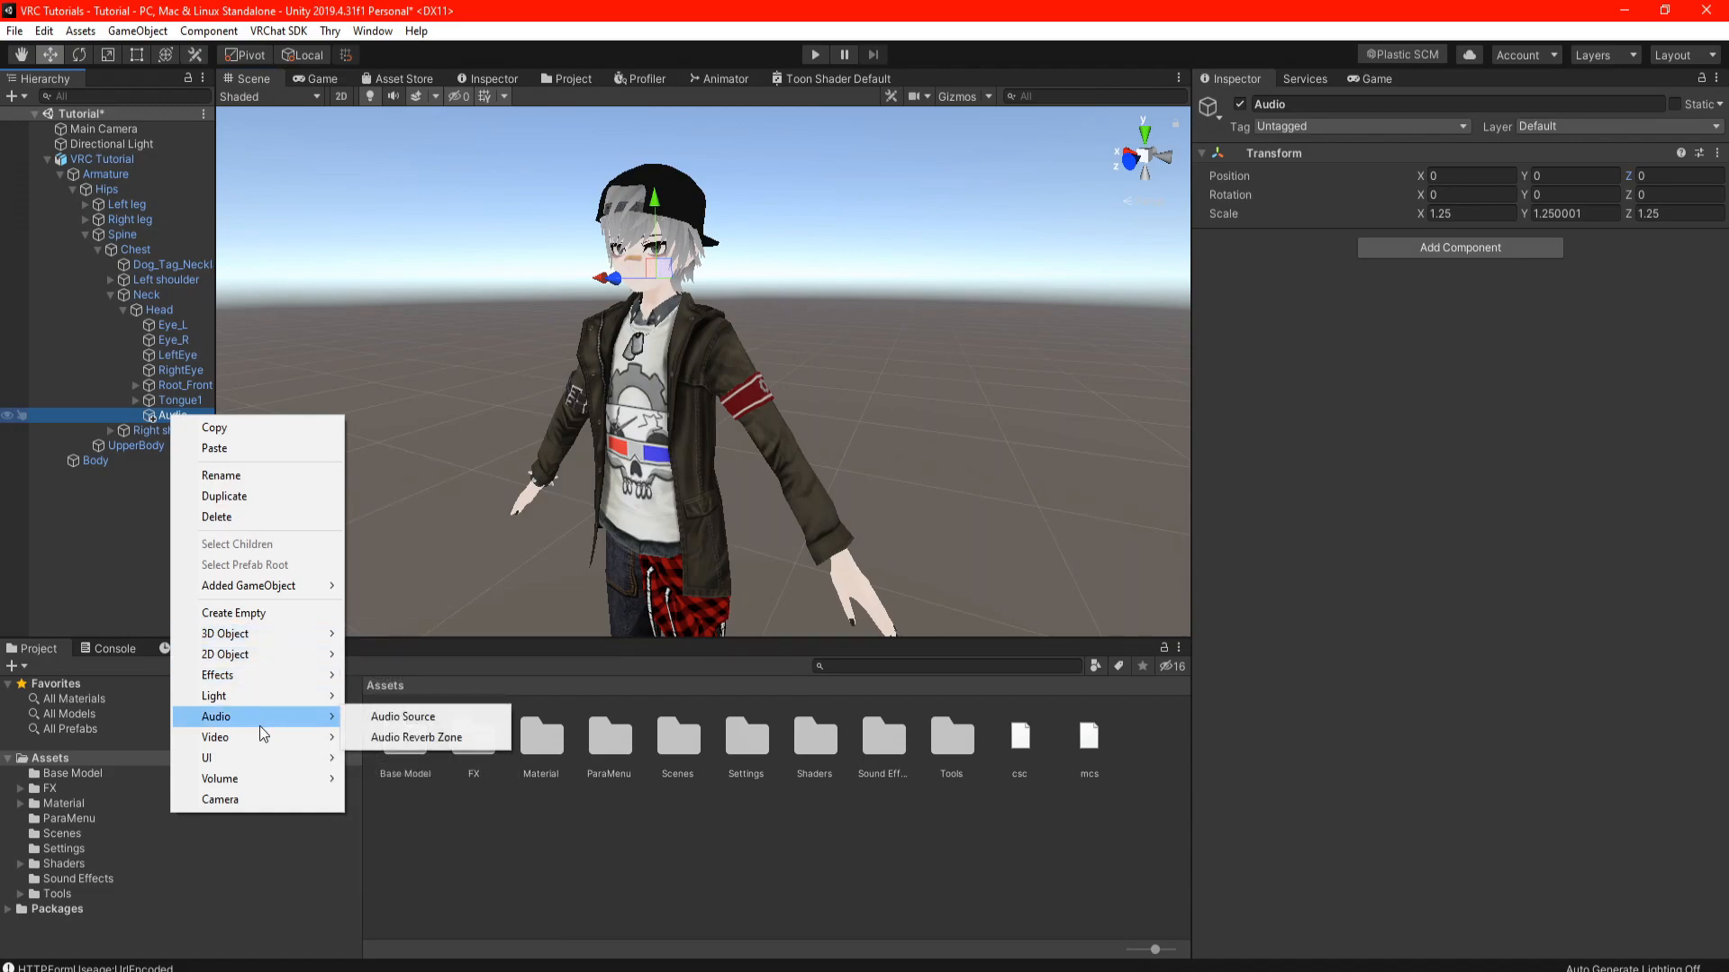
click(375, 722)
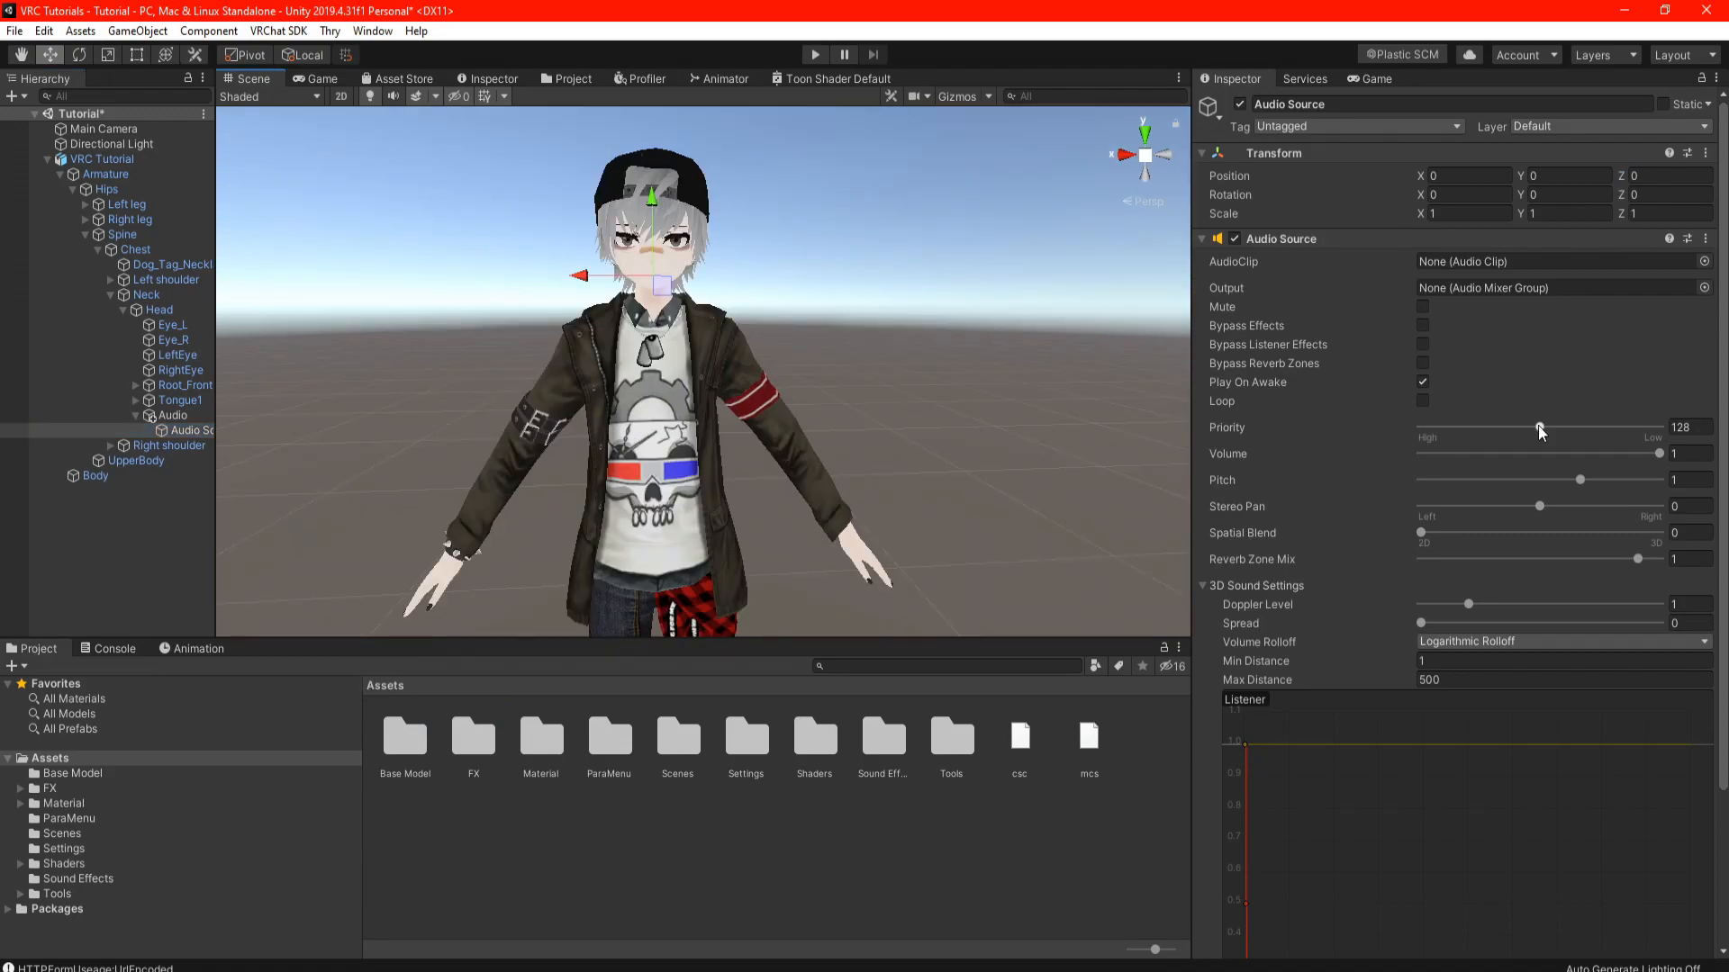
drag(1540, 427, 1384, 434)
Set the audio source's minimum distance to 4 and maximum distance to 5 in the 3D sound settings.
scroll(1489, 479, down, 4)
scroll(881, 450, down, 10)
scroll(877, 445, up, 8)
click(1440, 492)
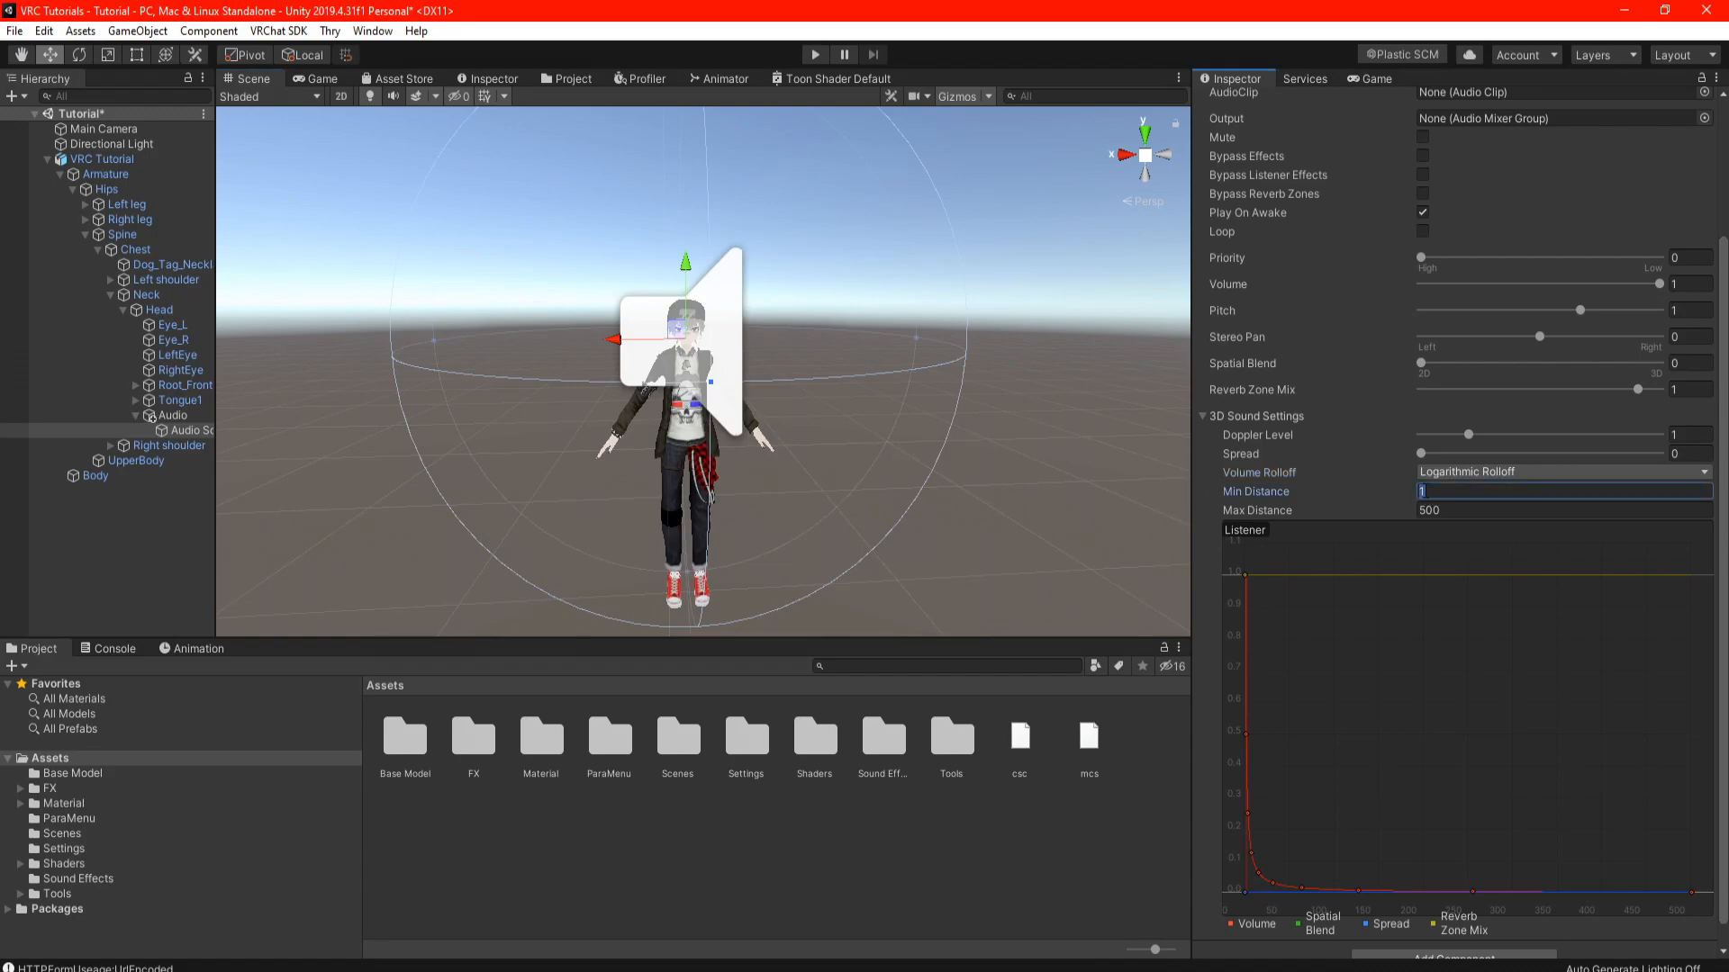
text(4)
scroll(734, 421, down, 3)
scroll(734, 422, down, 2)
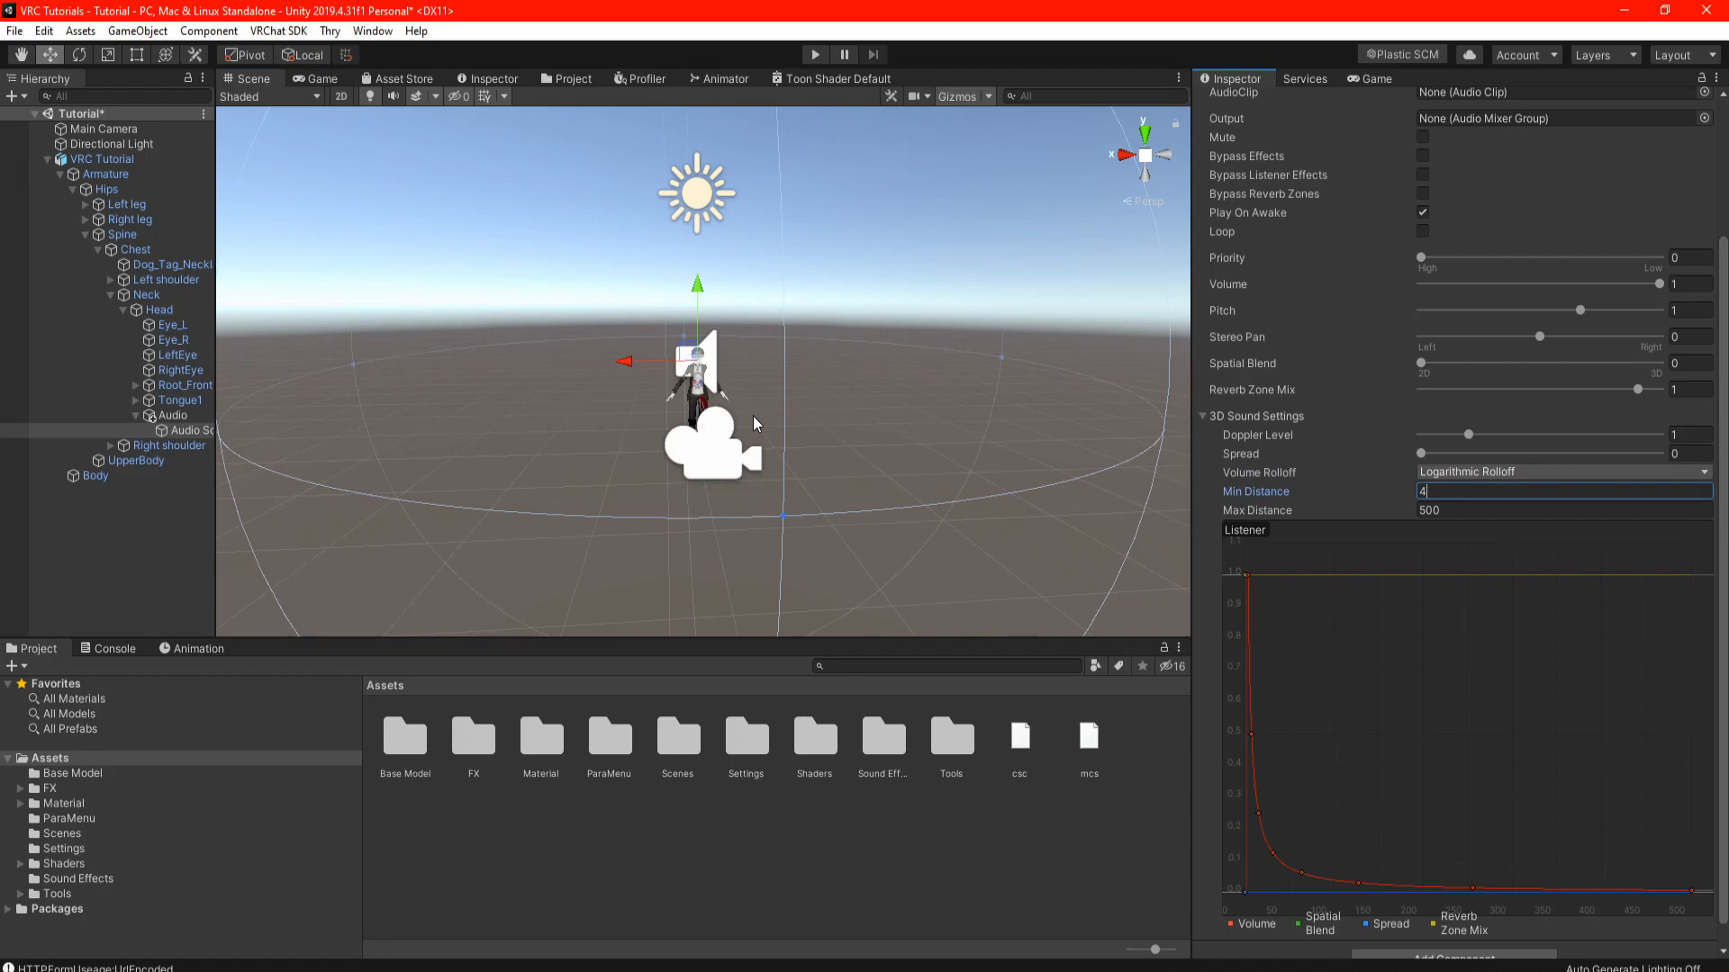
click(1468, 509)
text(5)
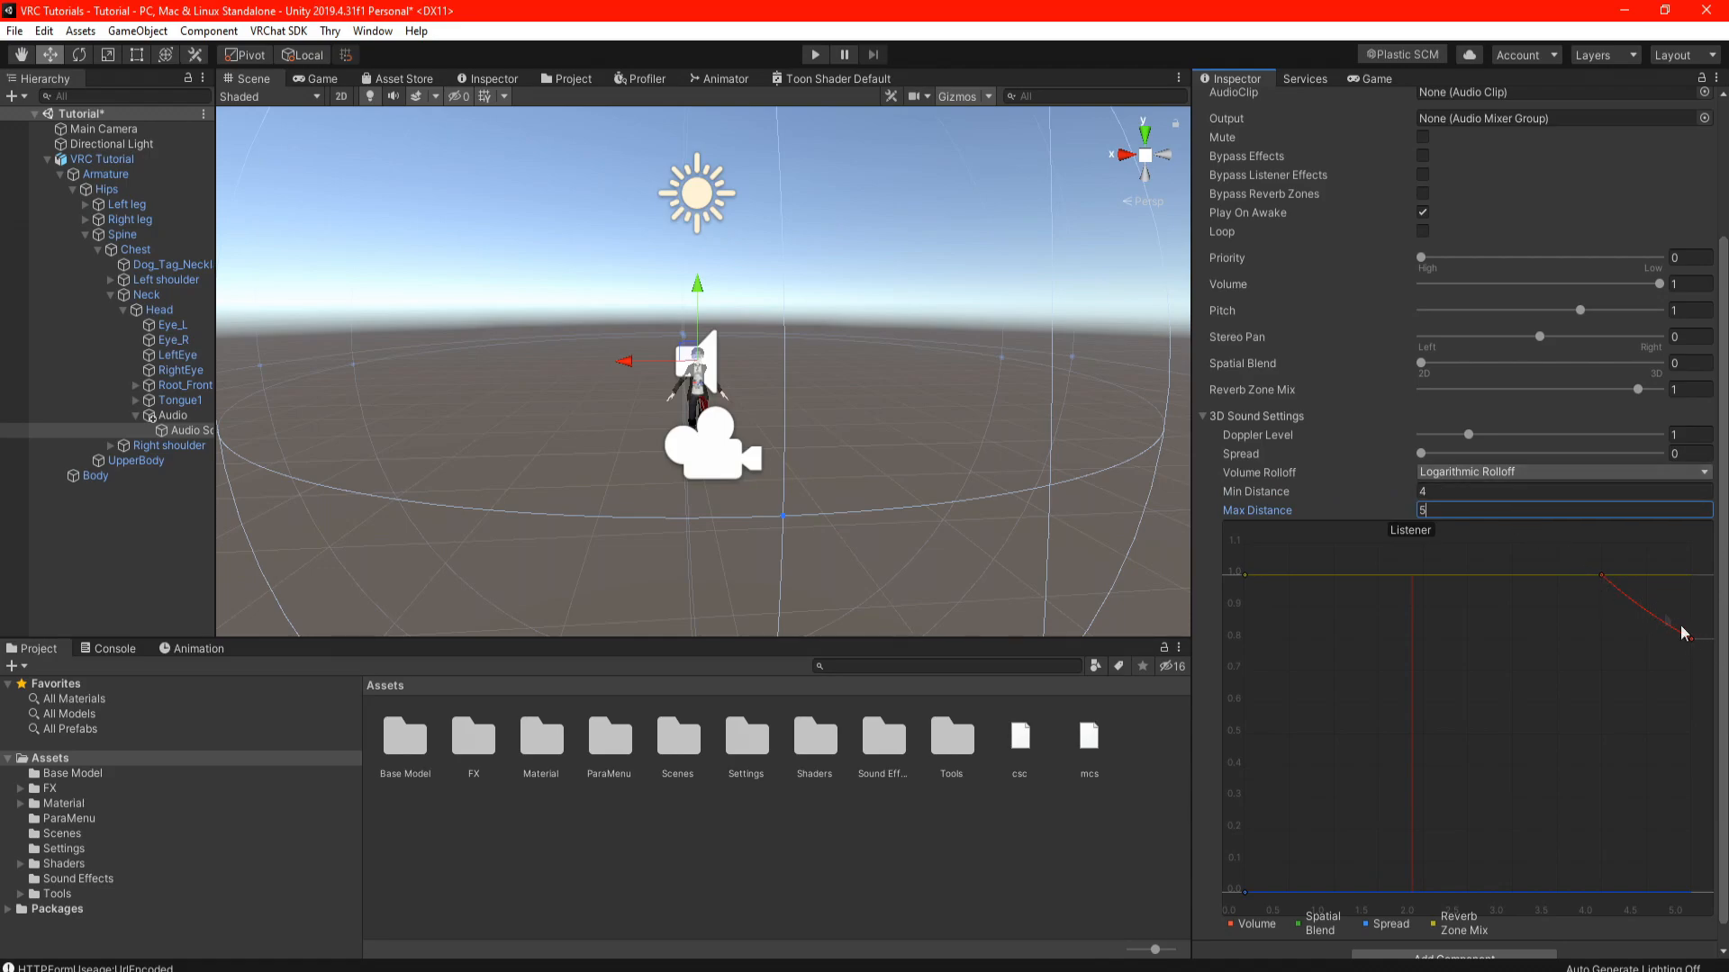
Pull the volume curve's end point down to 0 at the maximum distance, and set Volume Rolloff to Linear Rolloff.
click(1692, 644)
drag(1693, 645, 1696, 916)
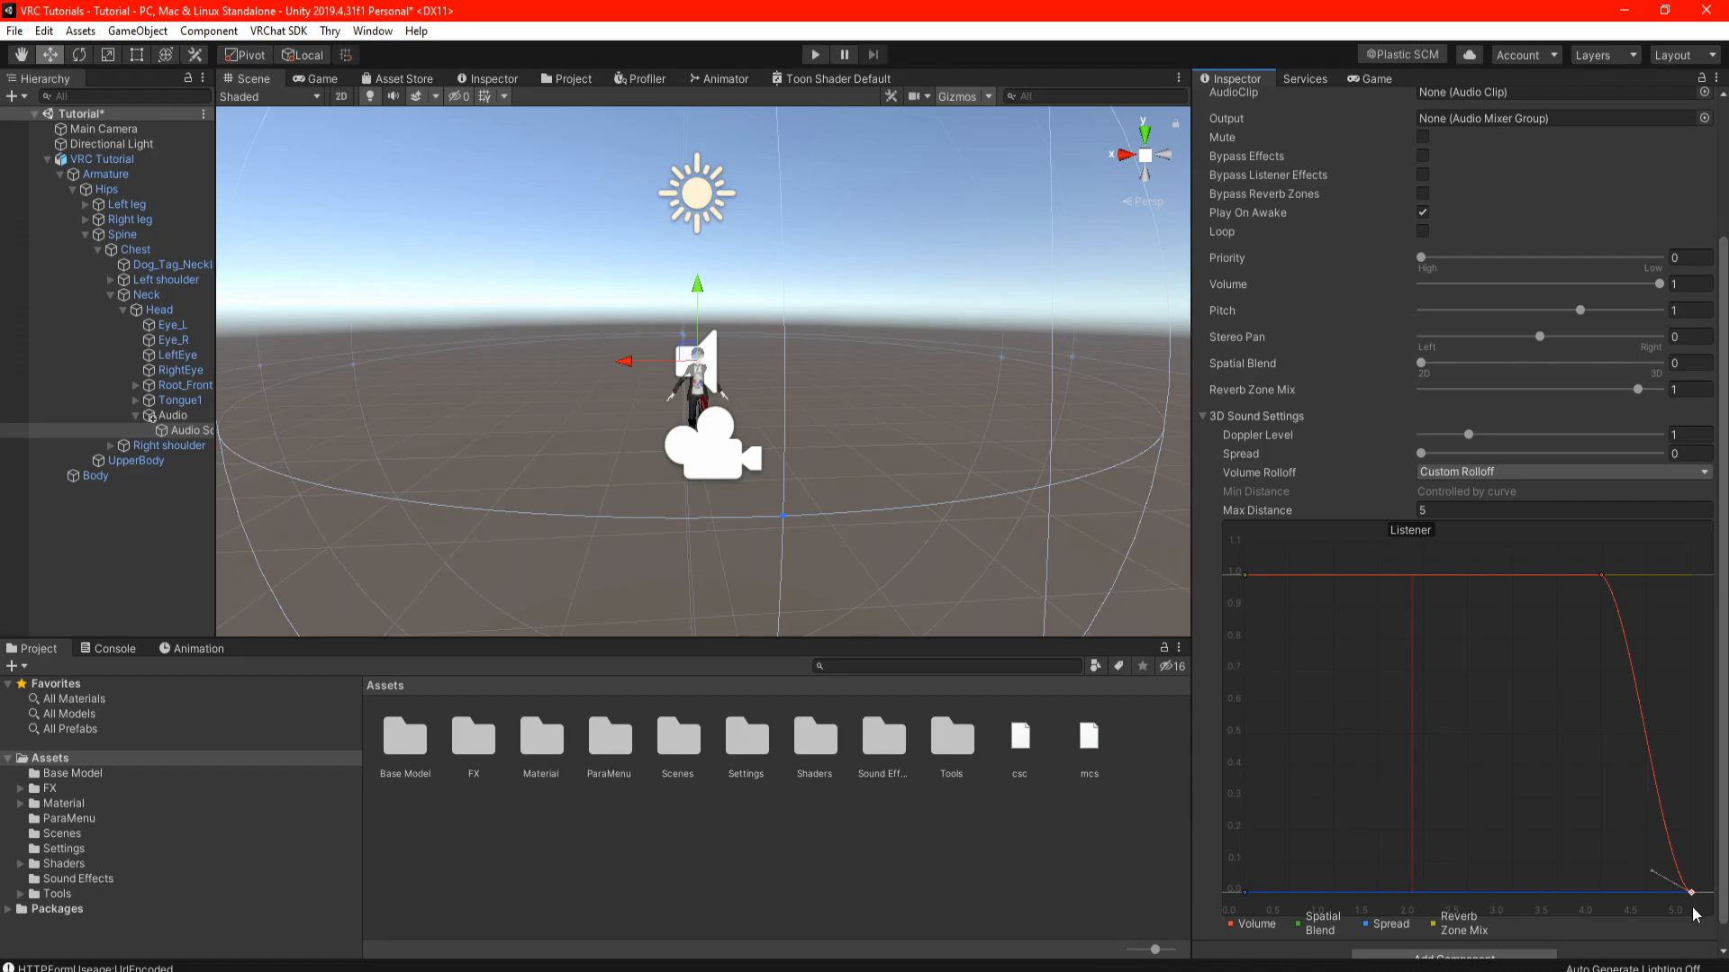
click(1472, 474)
click(1478, 514)
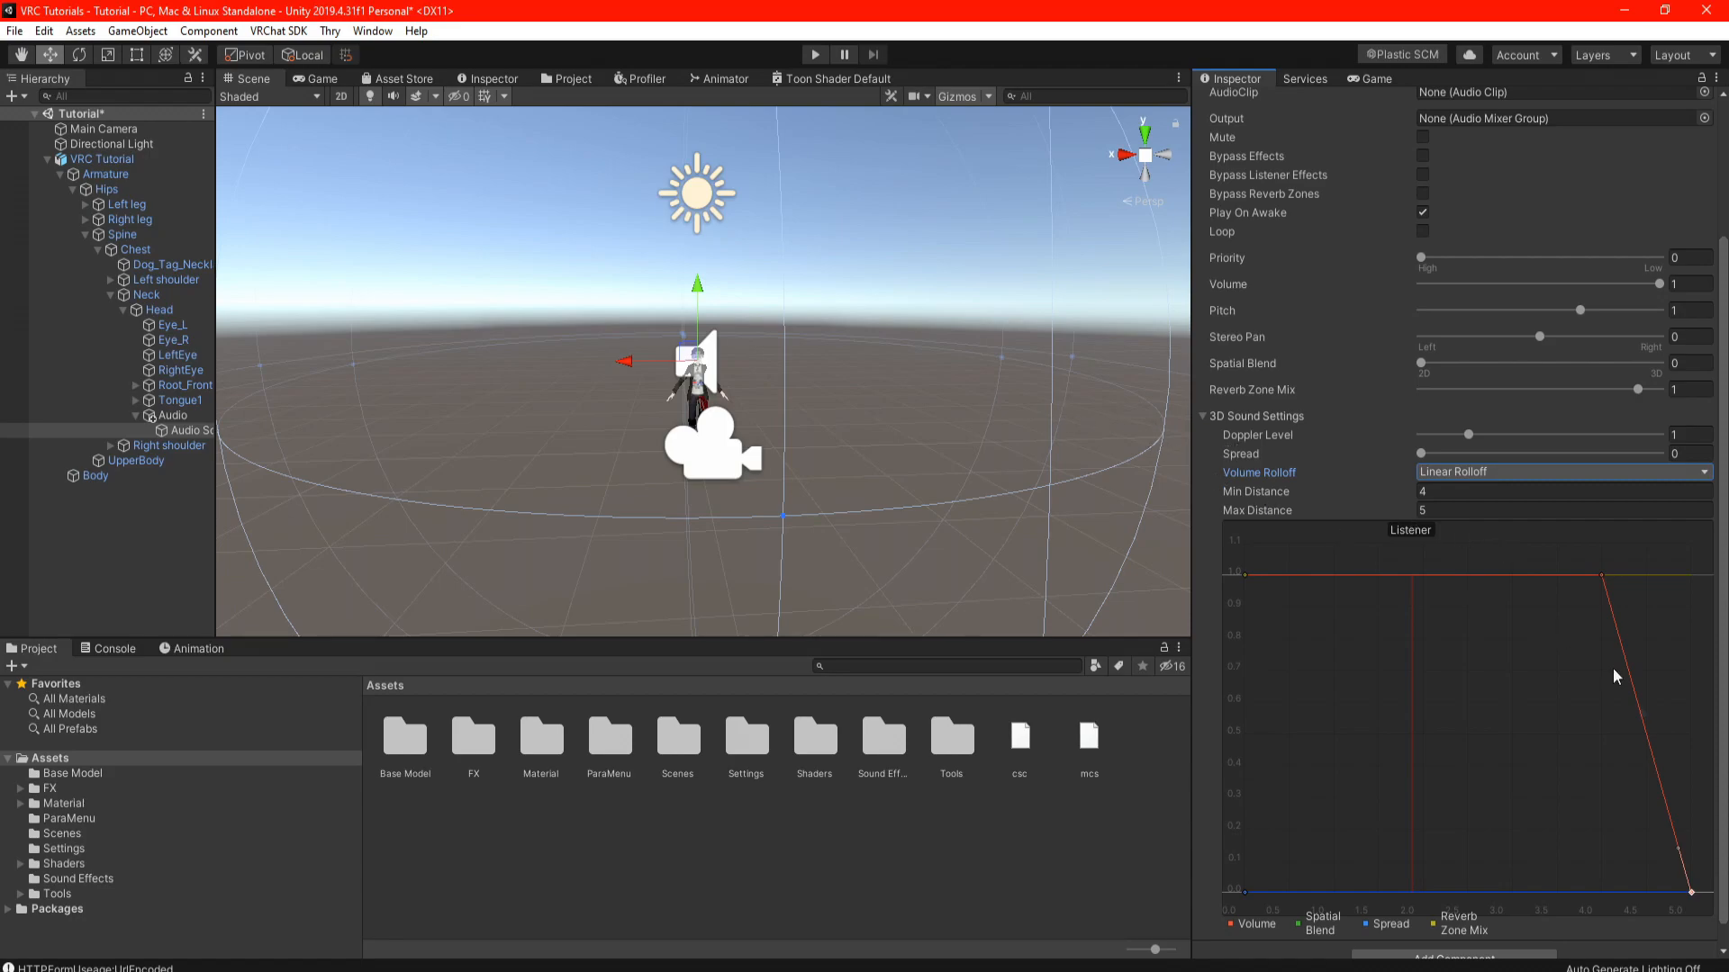
click(1477, 474)
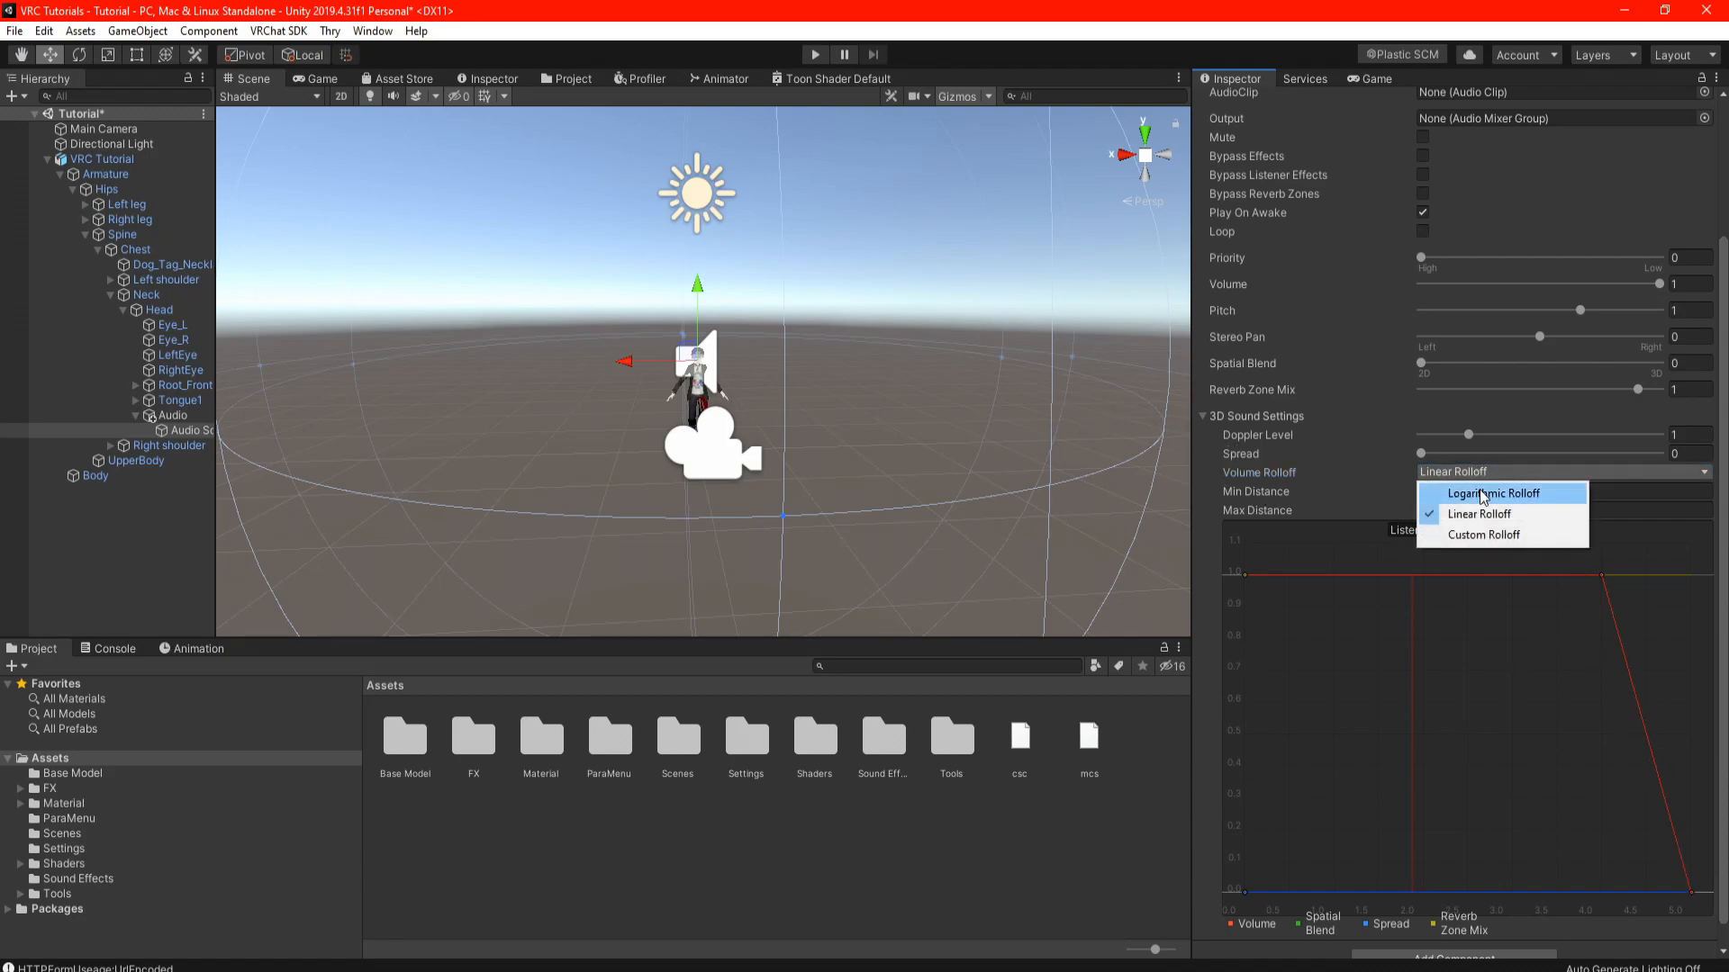
click(1481, 493)
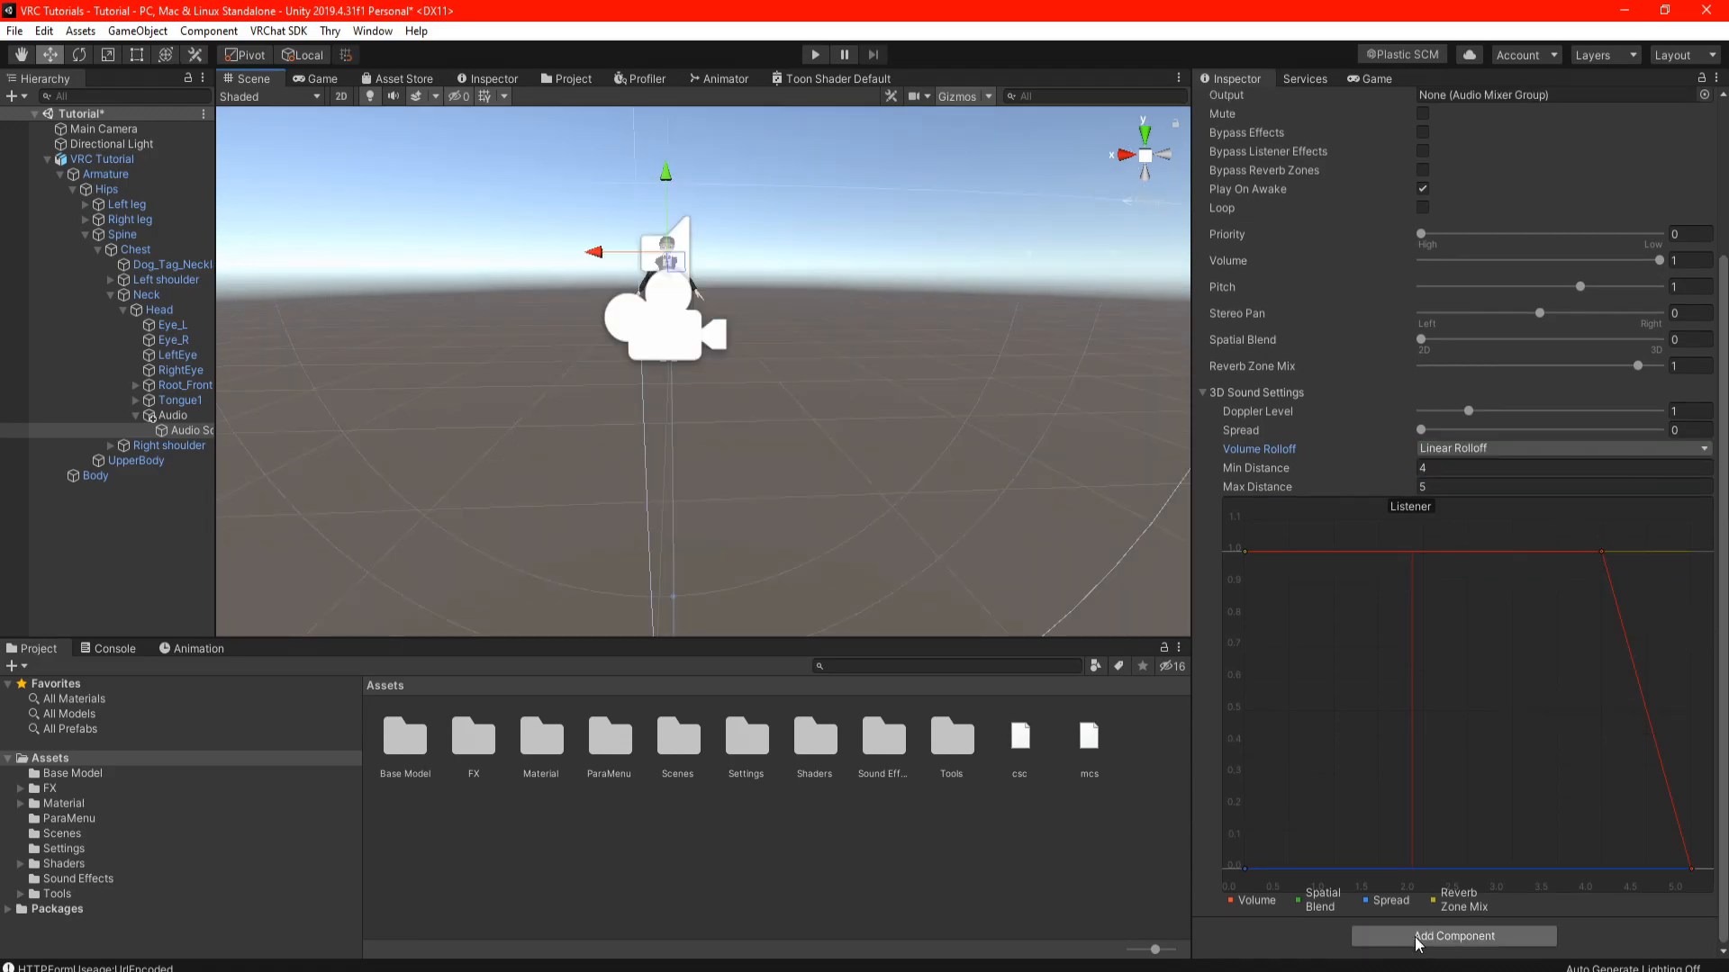
Add a VRC Spatial Audio Source component to the audio source object.
click(1417, 936)
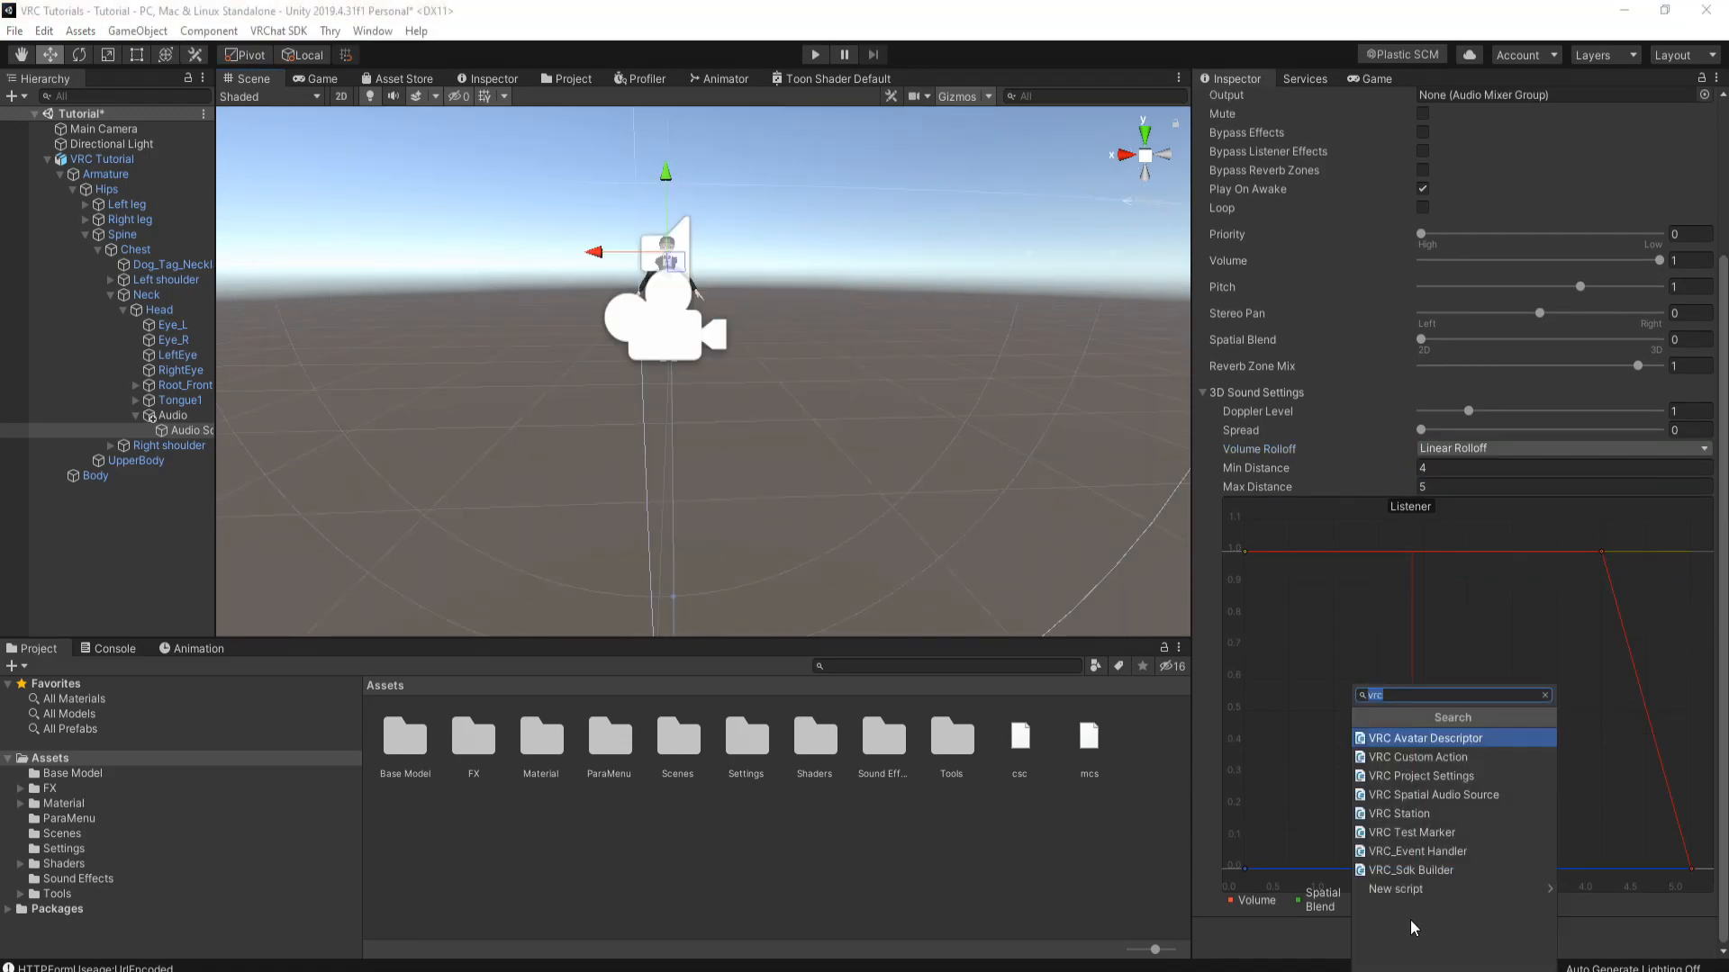
text(audio)
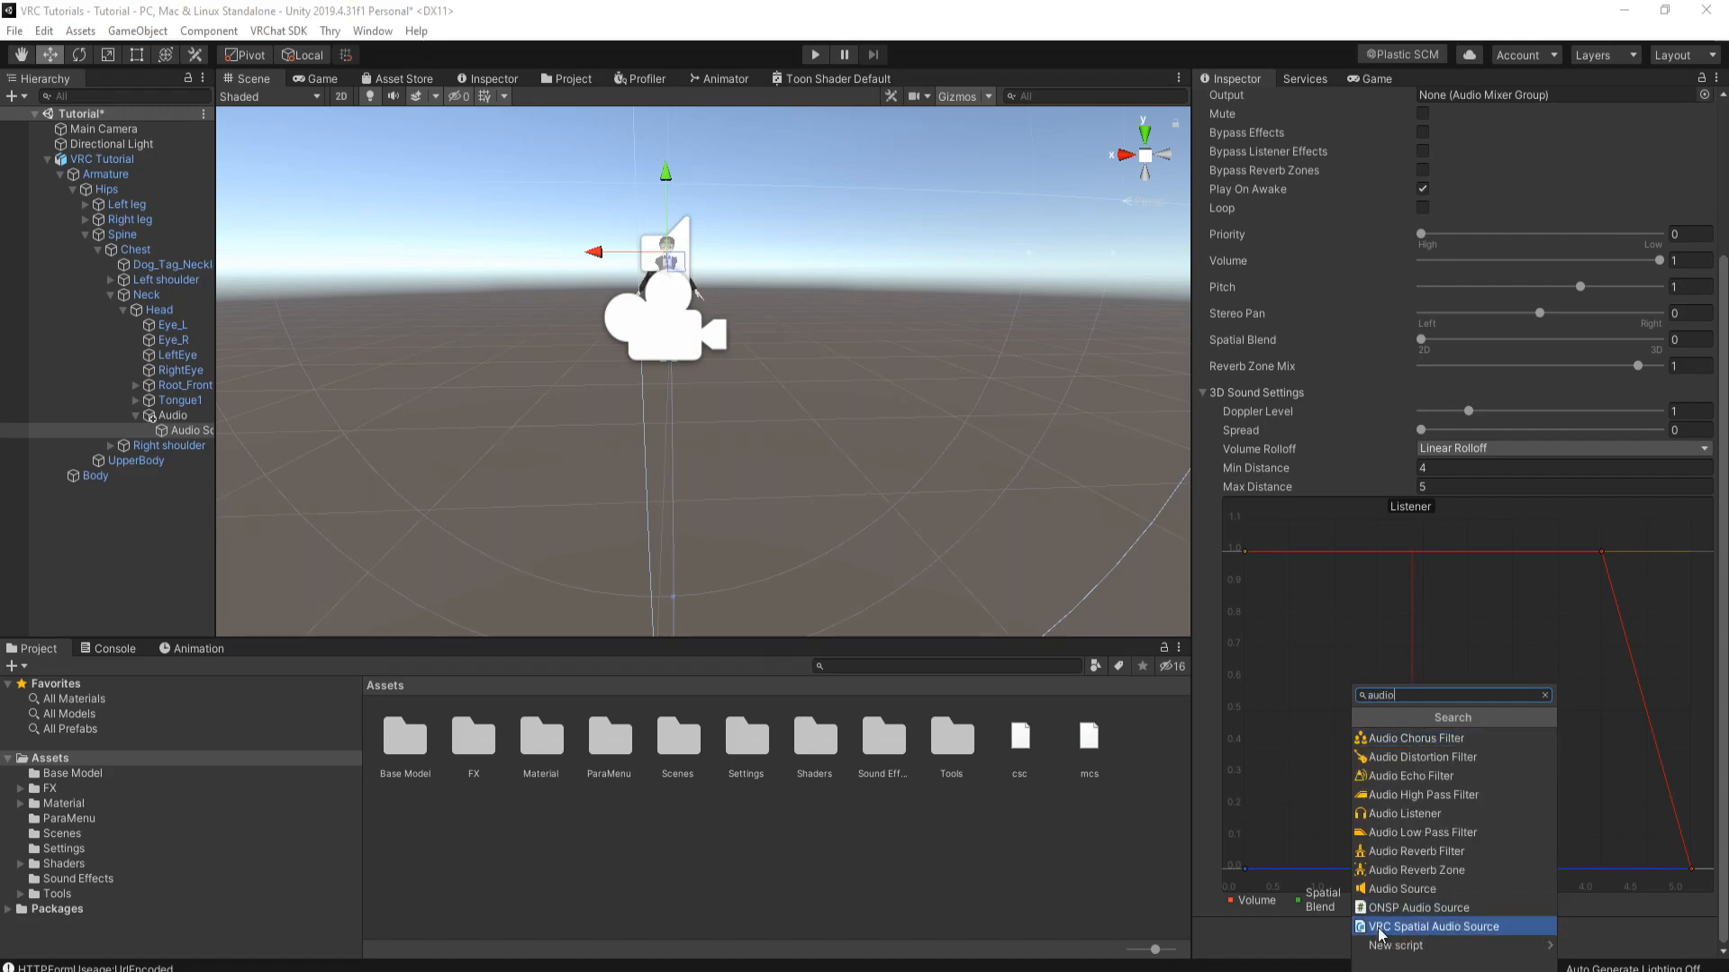
click(1403, 927)
scroll(1396, 937, down, 2)
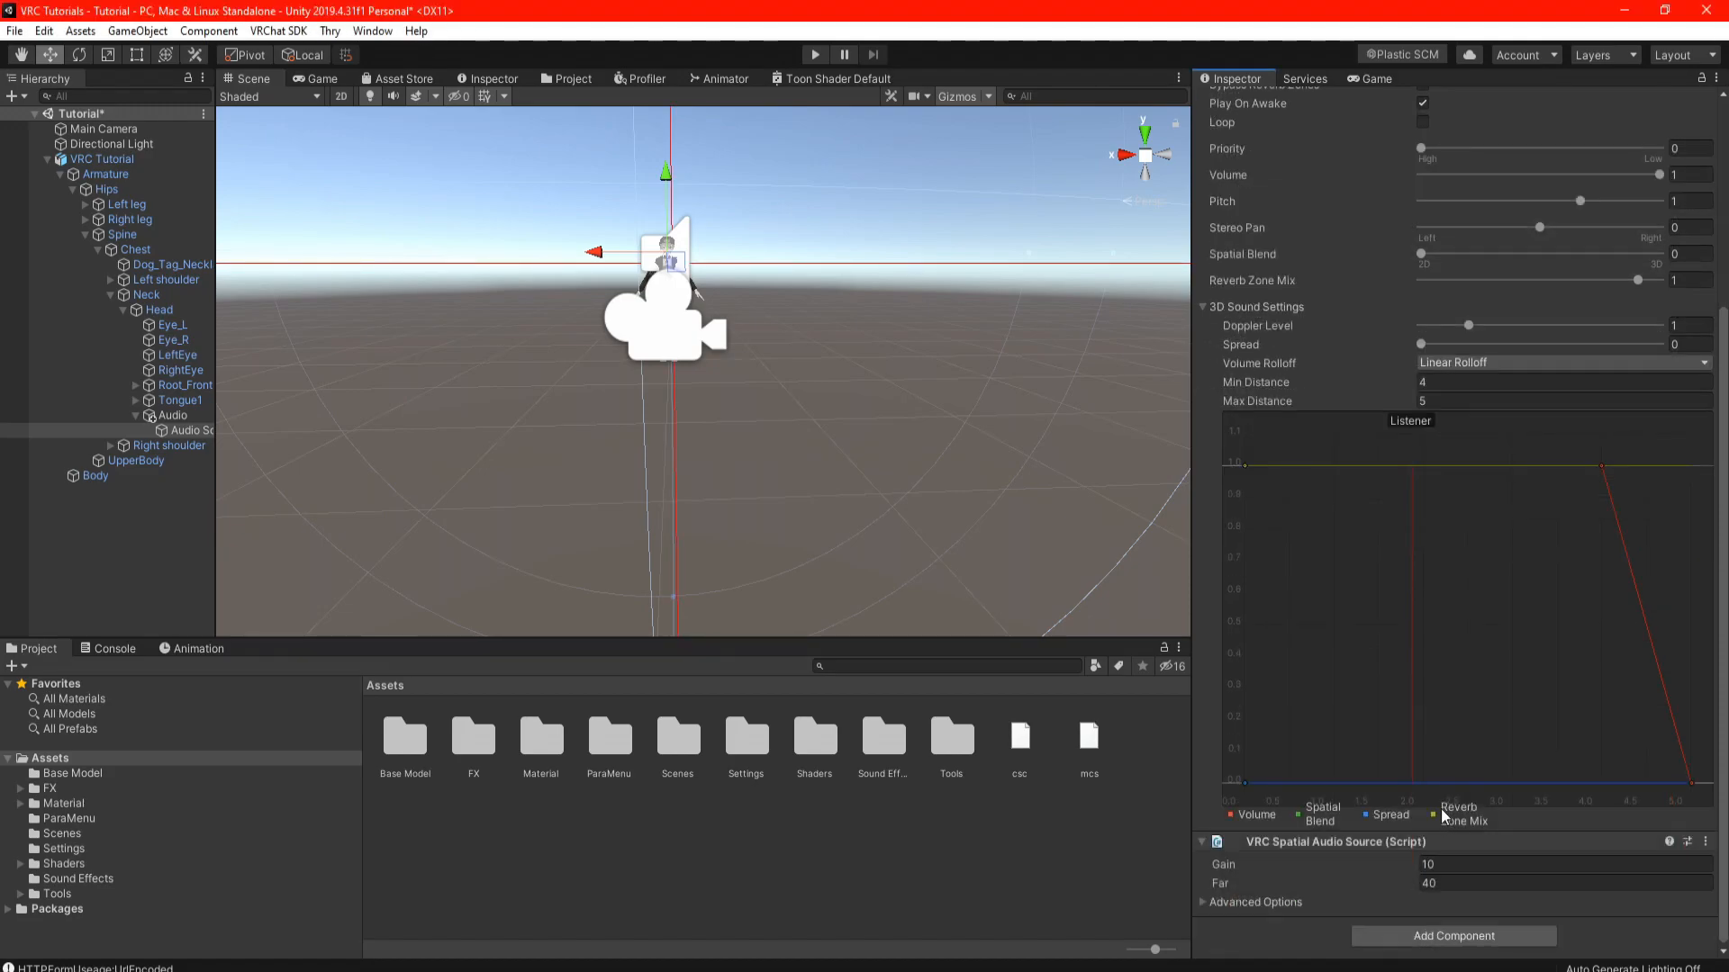
Enable Use AudioSource Volume Curve in the advanced options of the VRC Spatial Audio Source.
click(1205, 903)
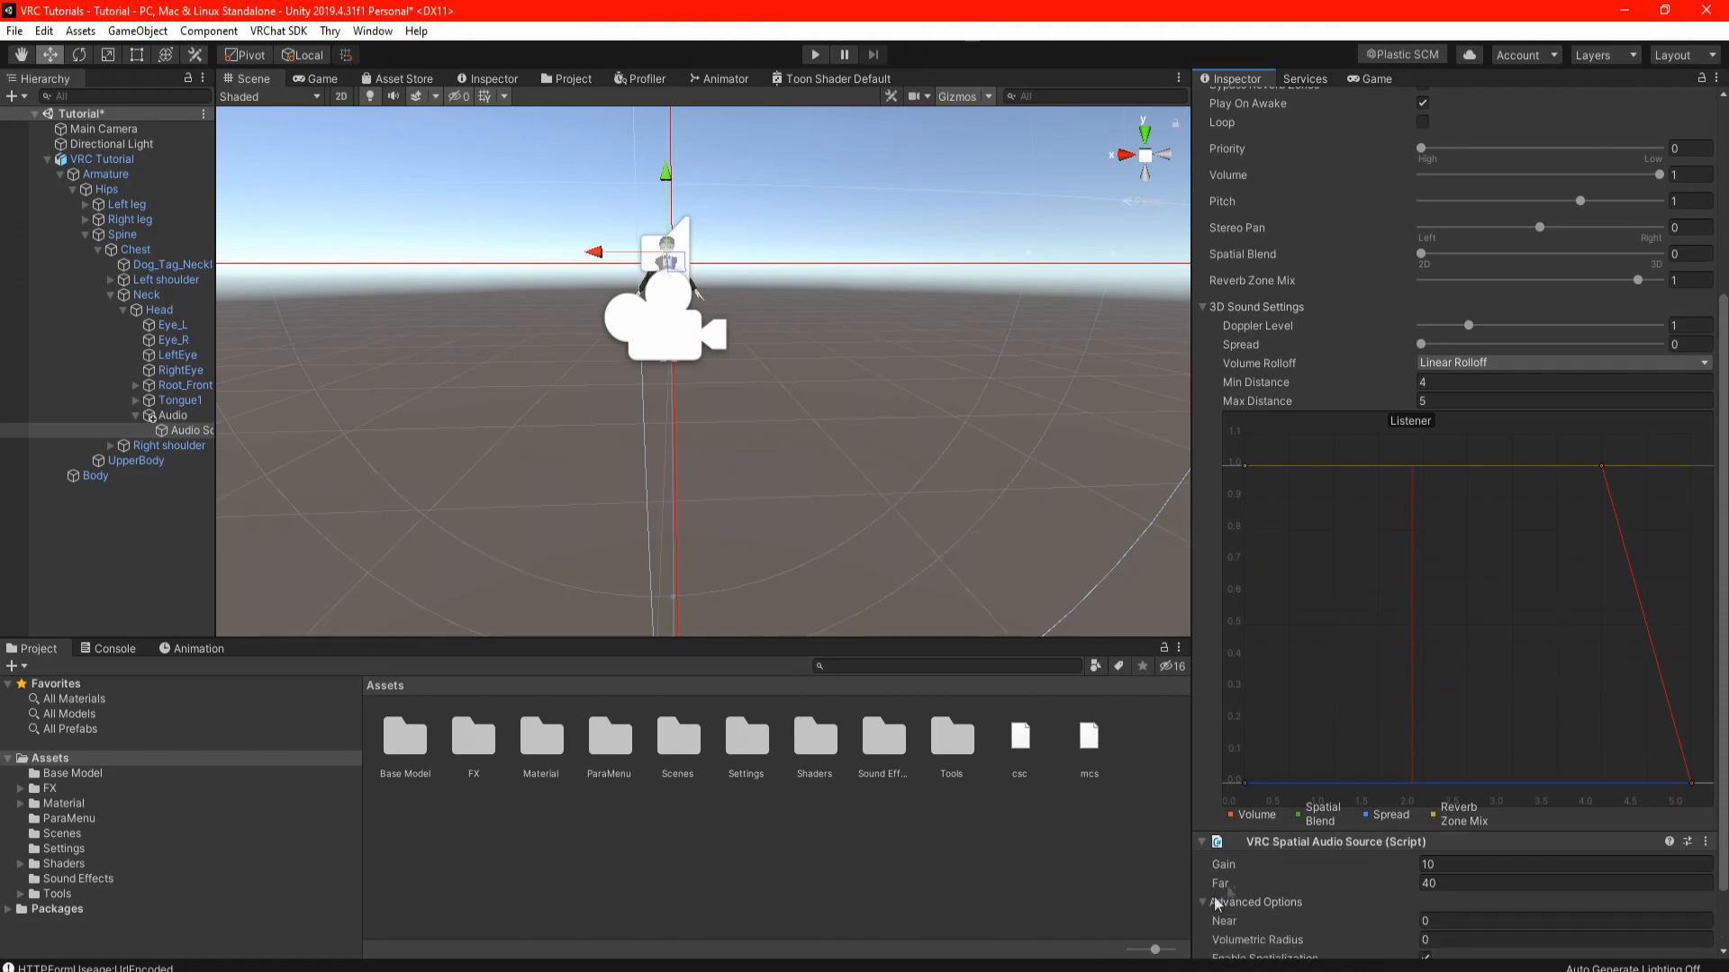
scroll(1277, 865, down, 2)
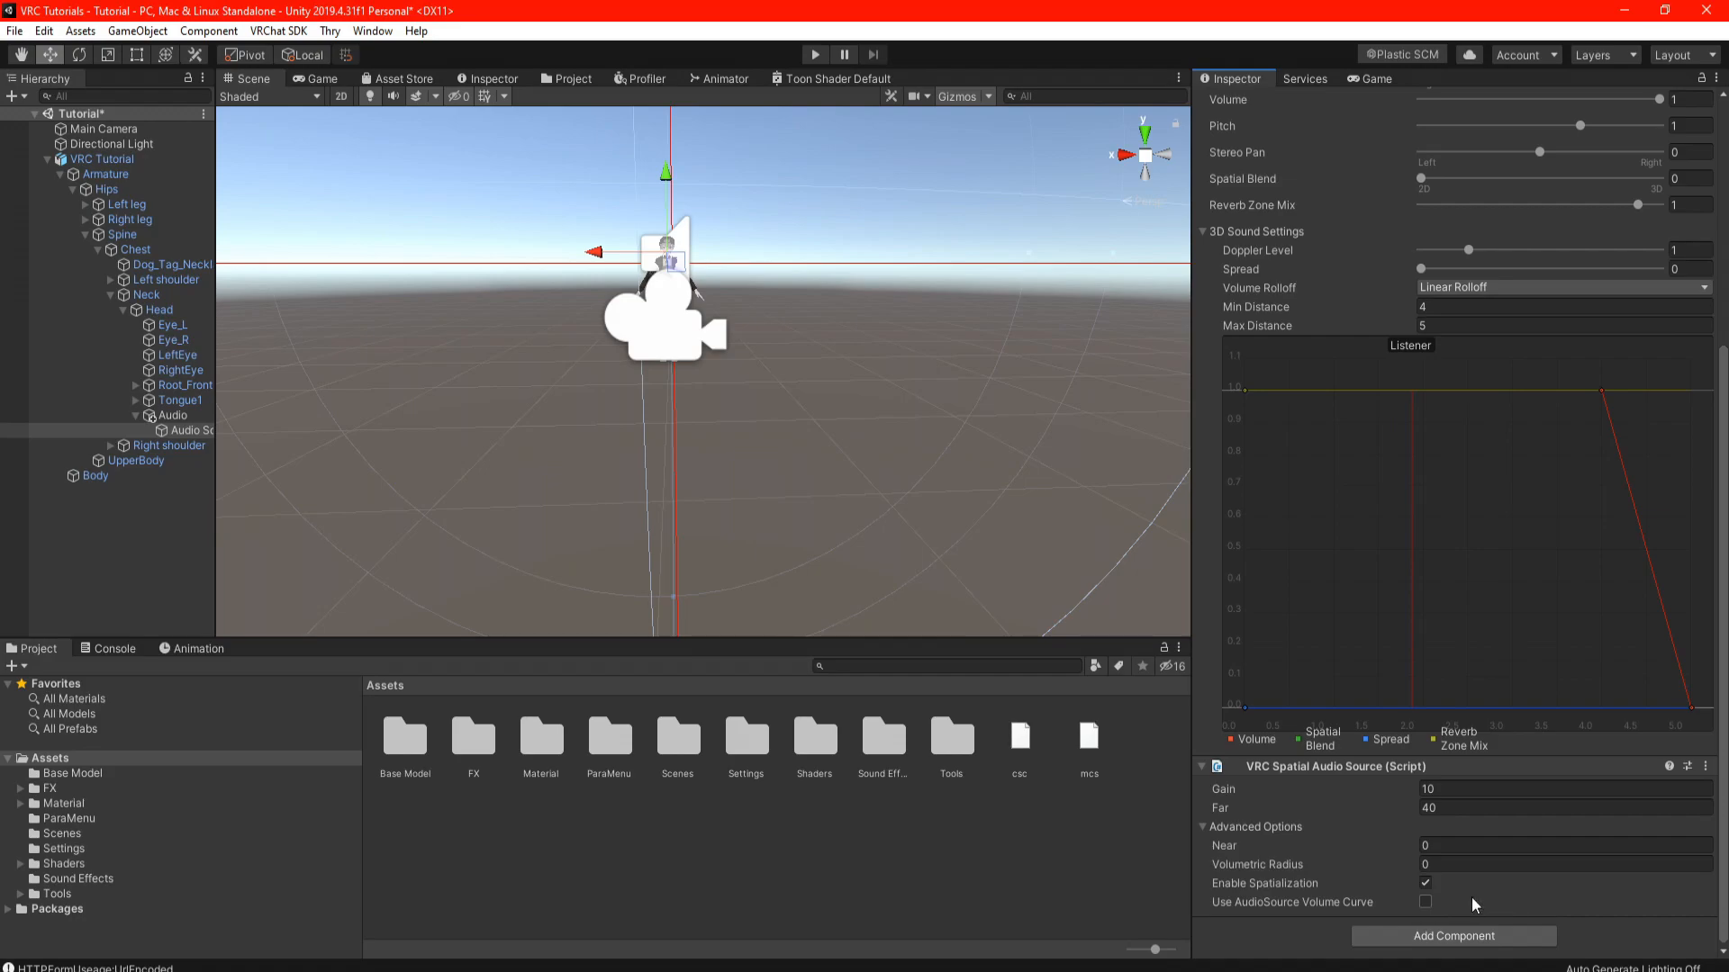
click(1426, 902)
click(1426, 902)
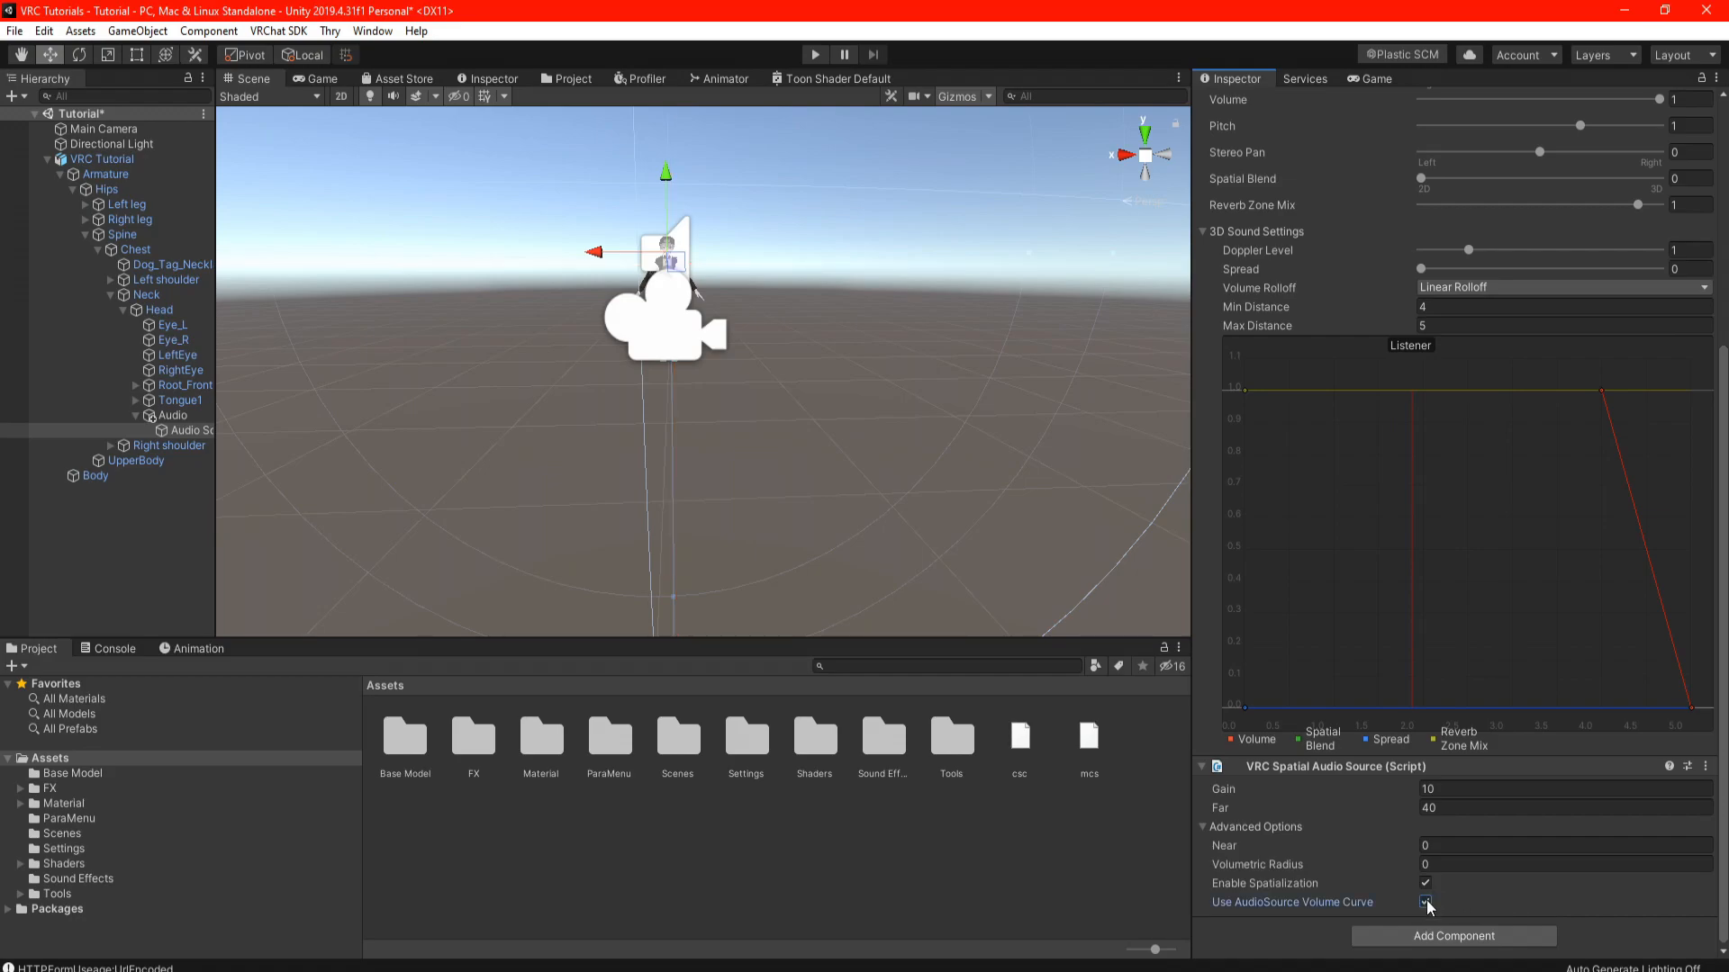
scroll(894, 545, down, 5)
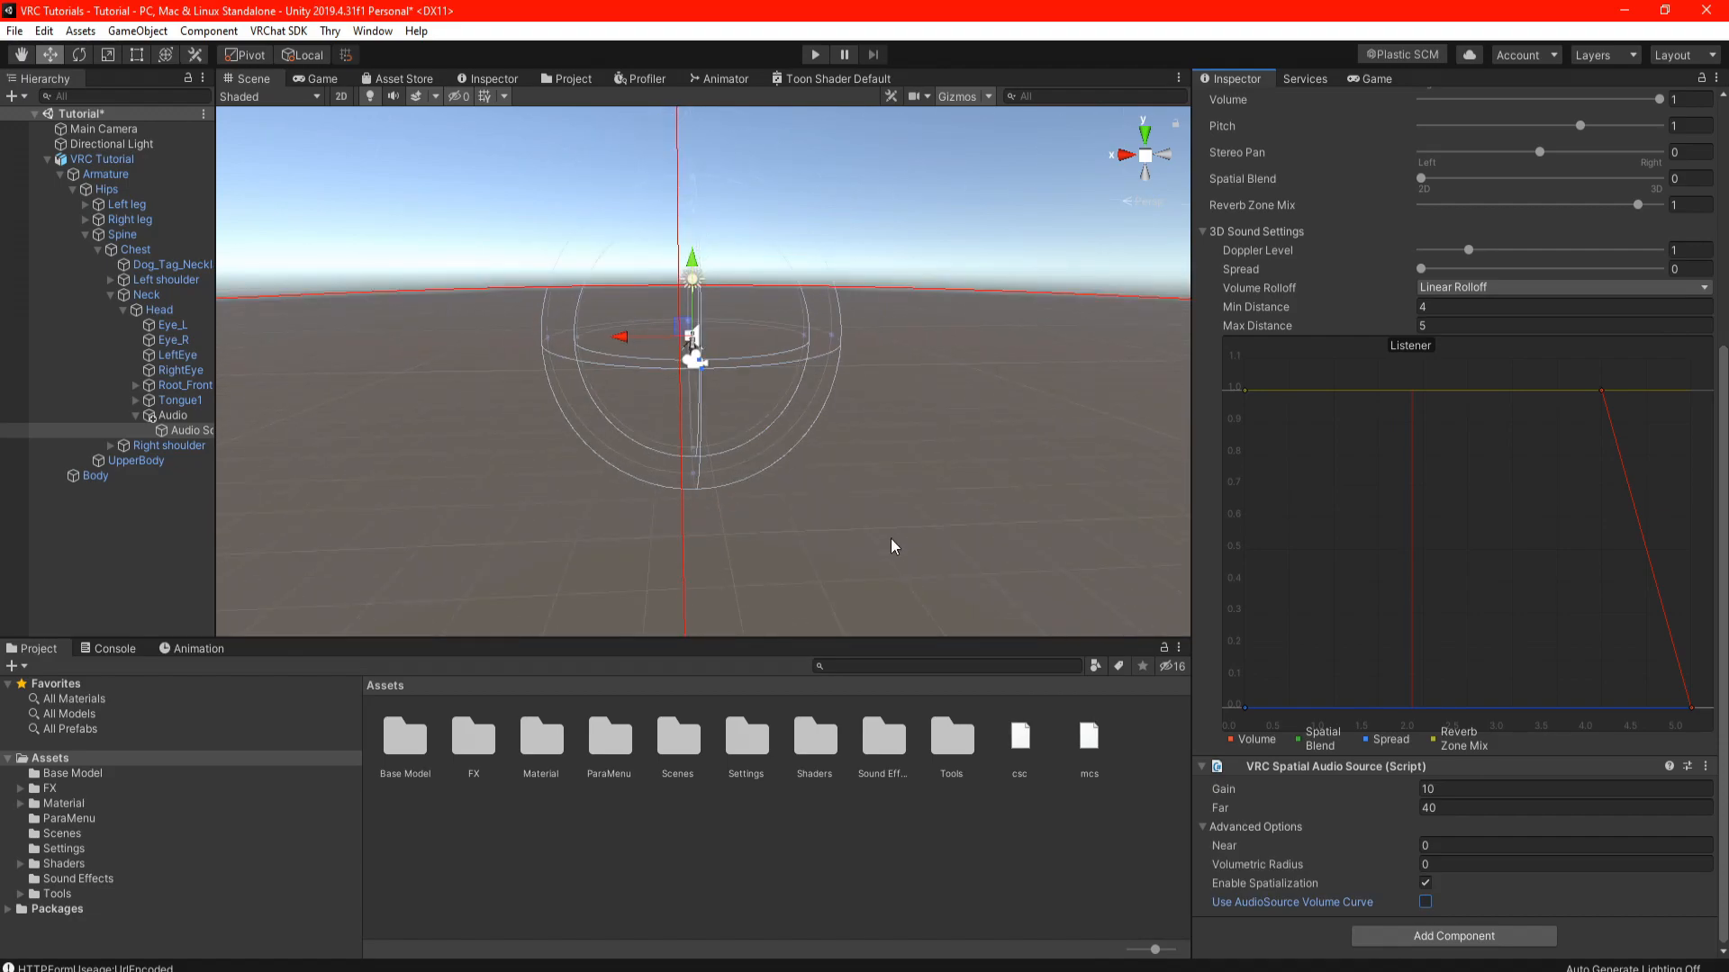
click(1425, 902)
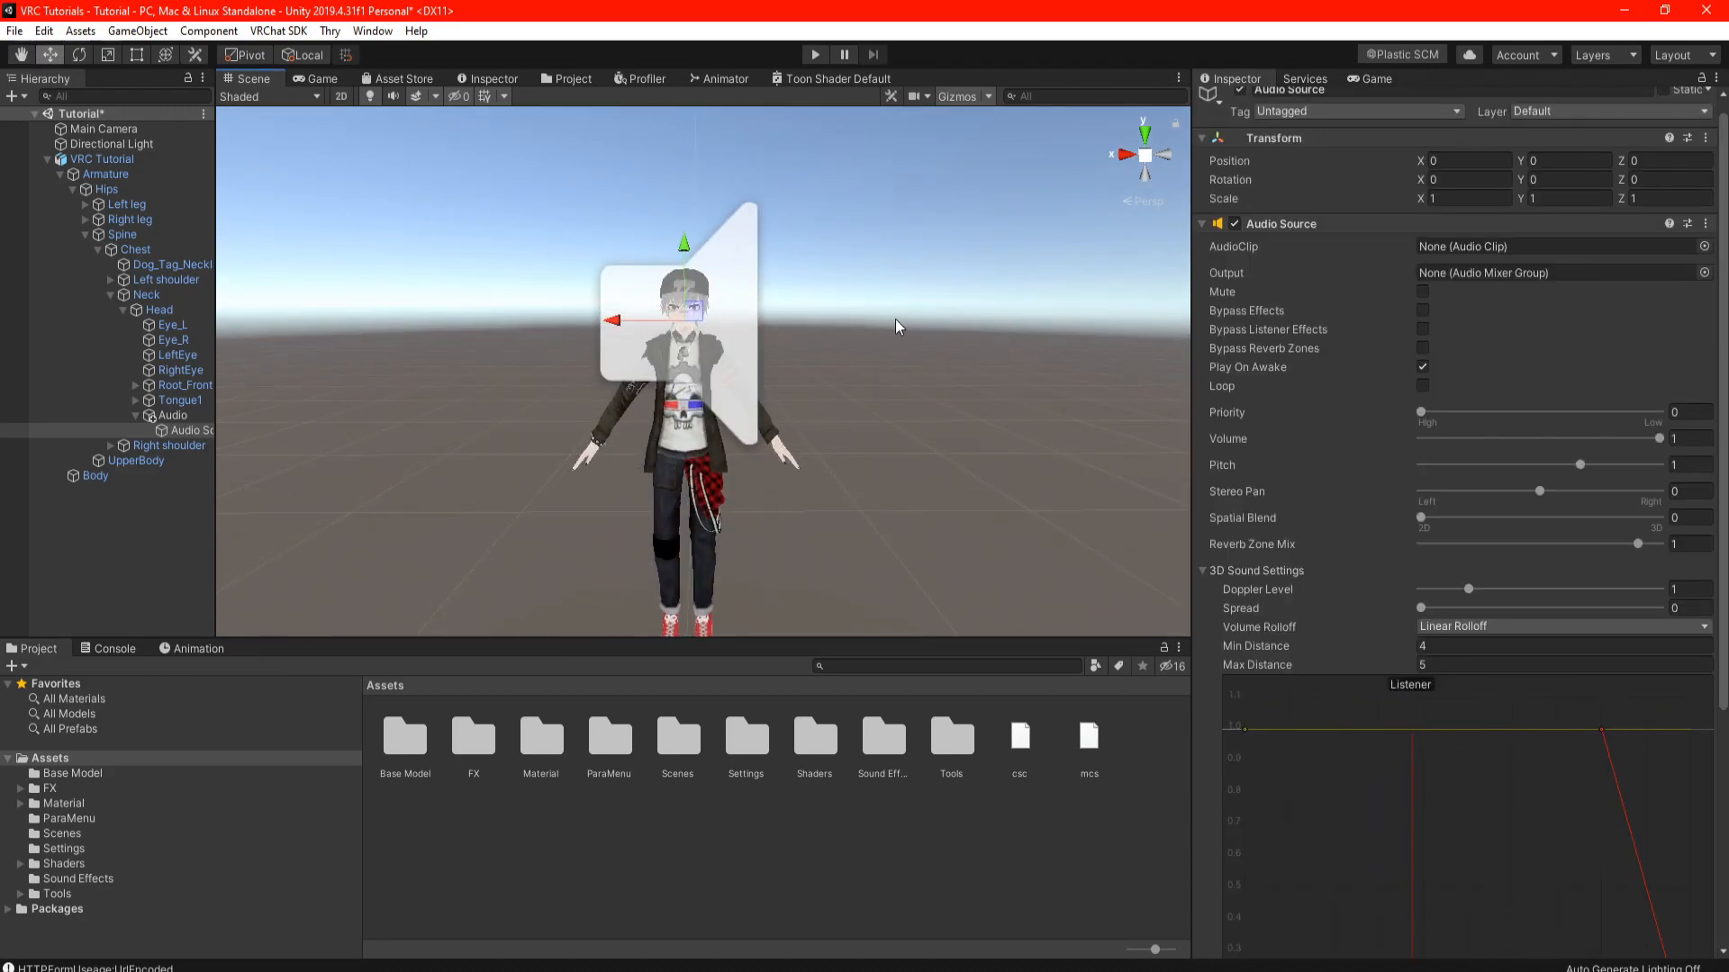
Set the audio source's Spatial Blend to 1 for fully 3D sound.
middle_drag(895, 319, 906, 322)
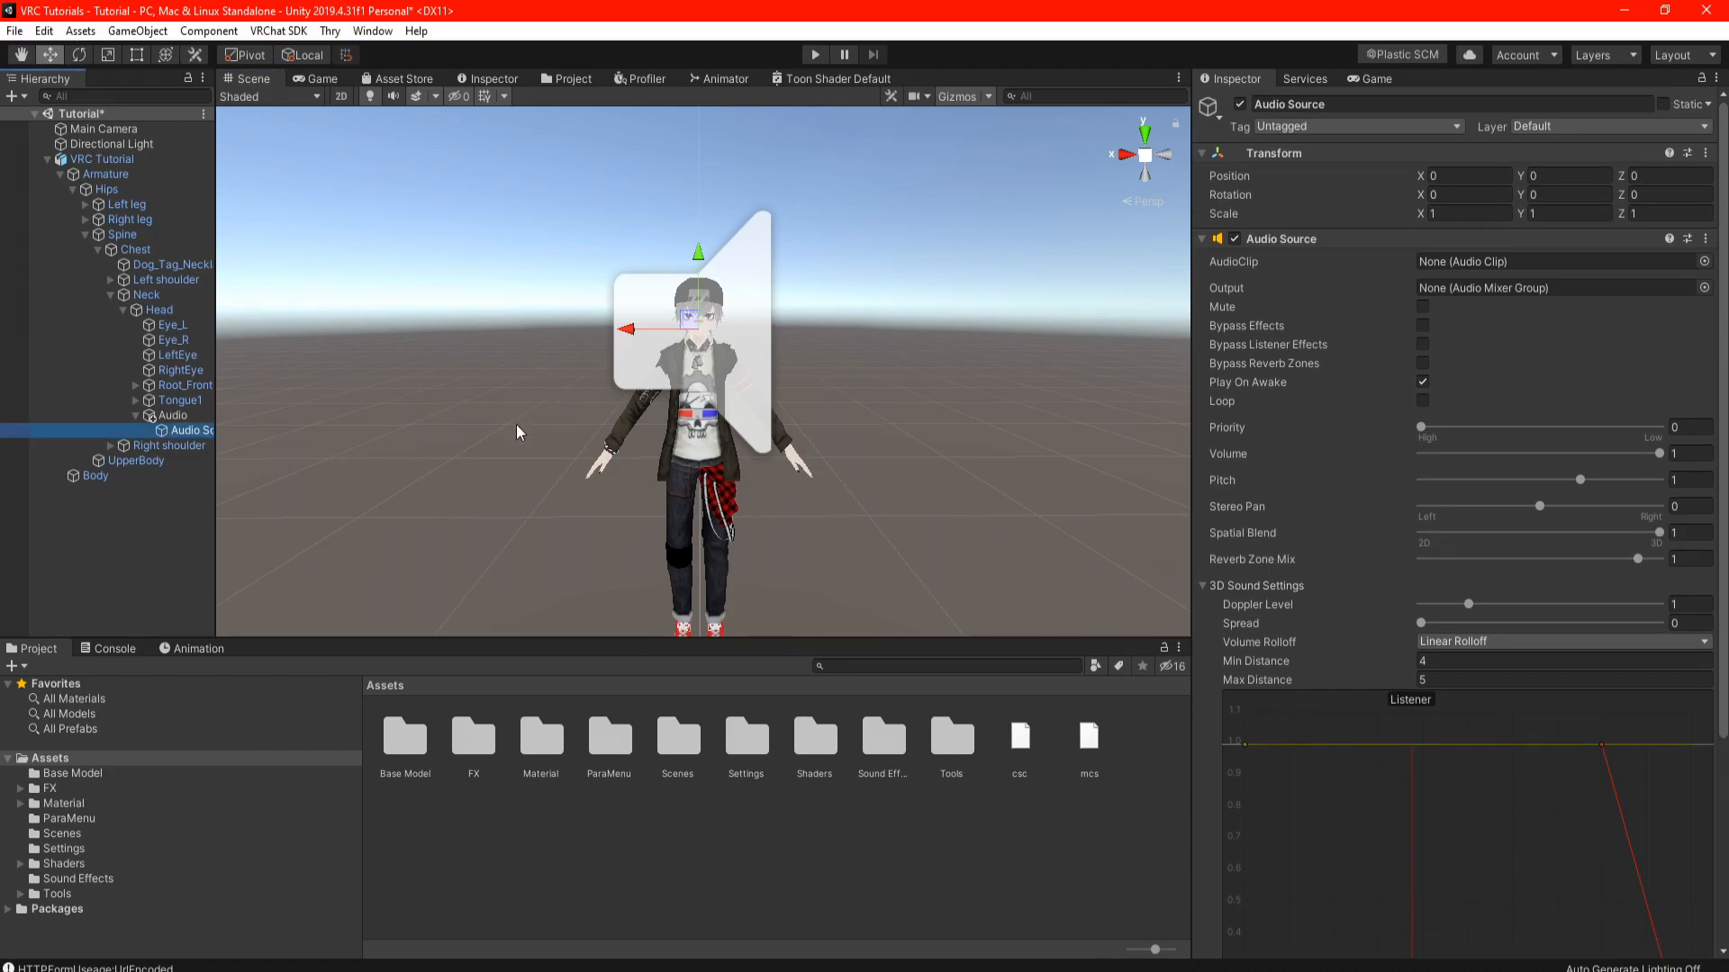
right_drag(511, 418, 1601, 402)
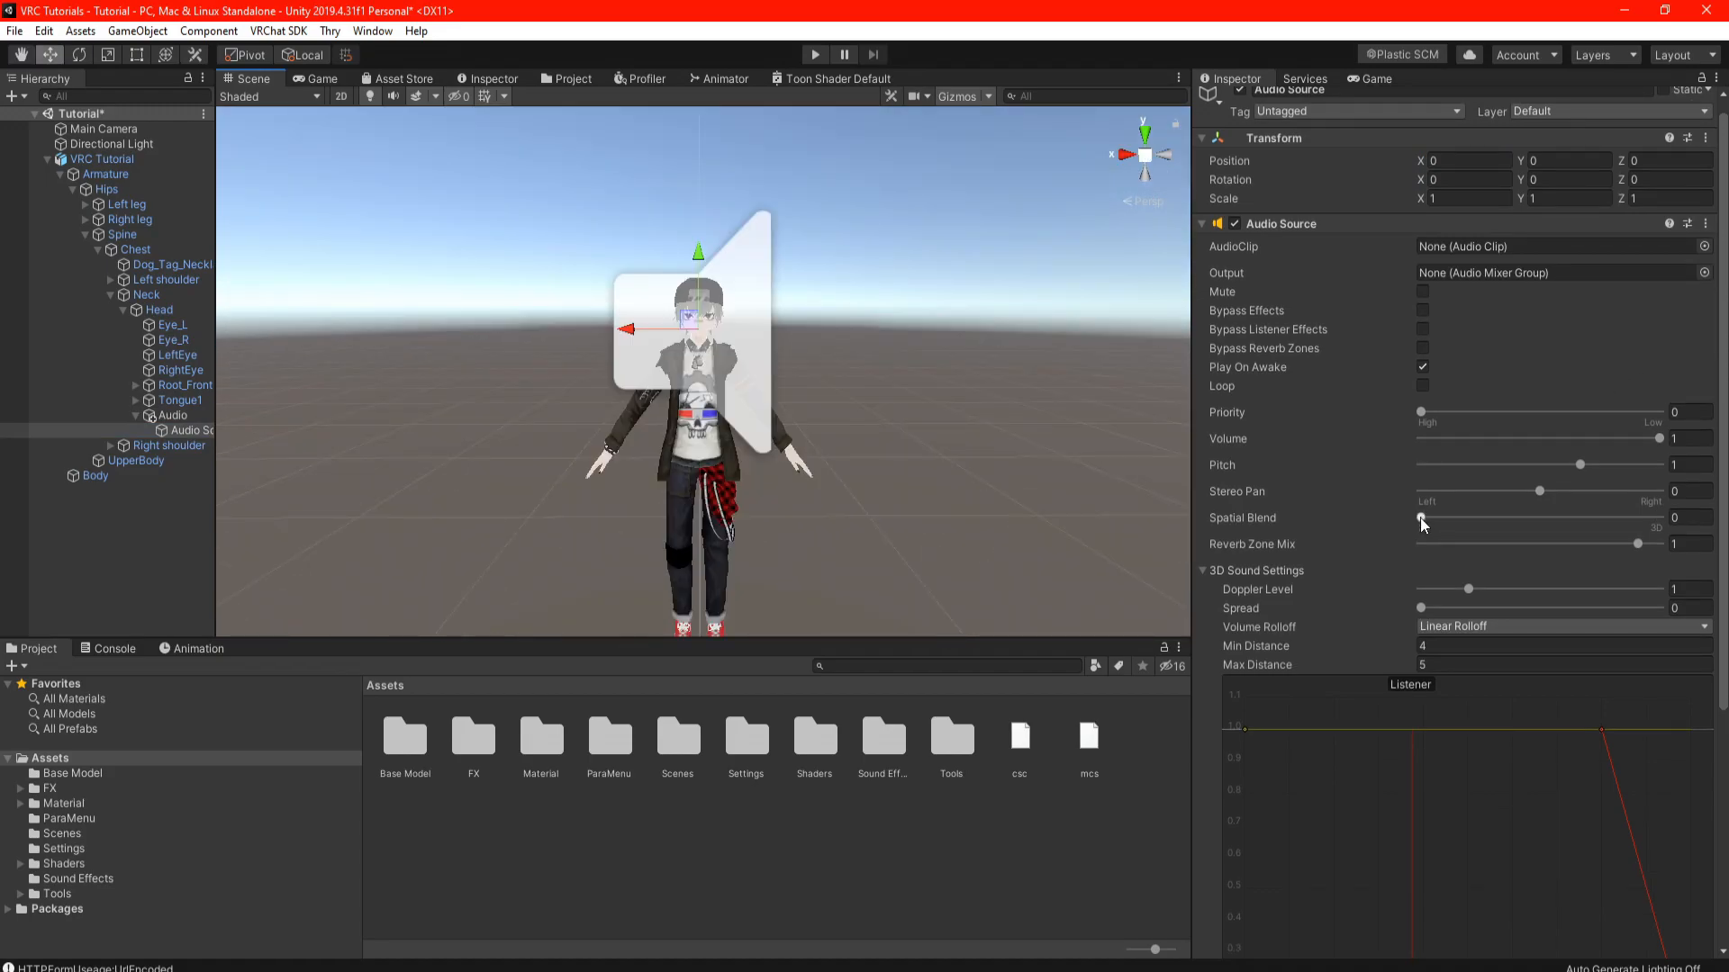
drag(1422, 519, 1678, 523)
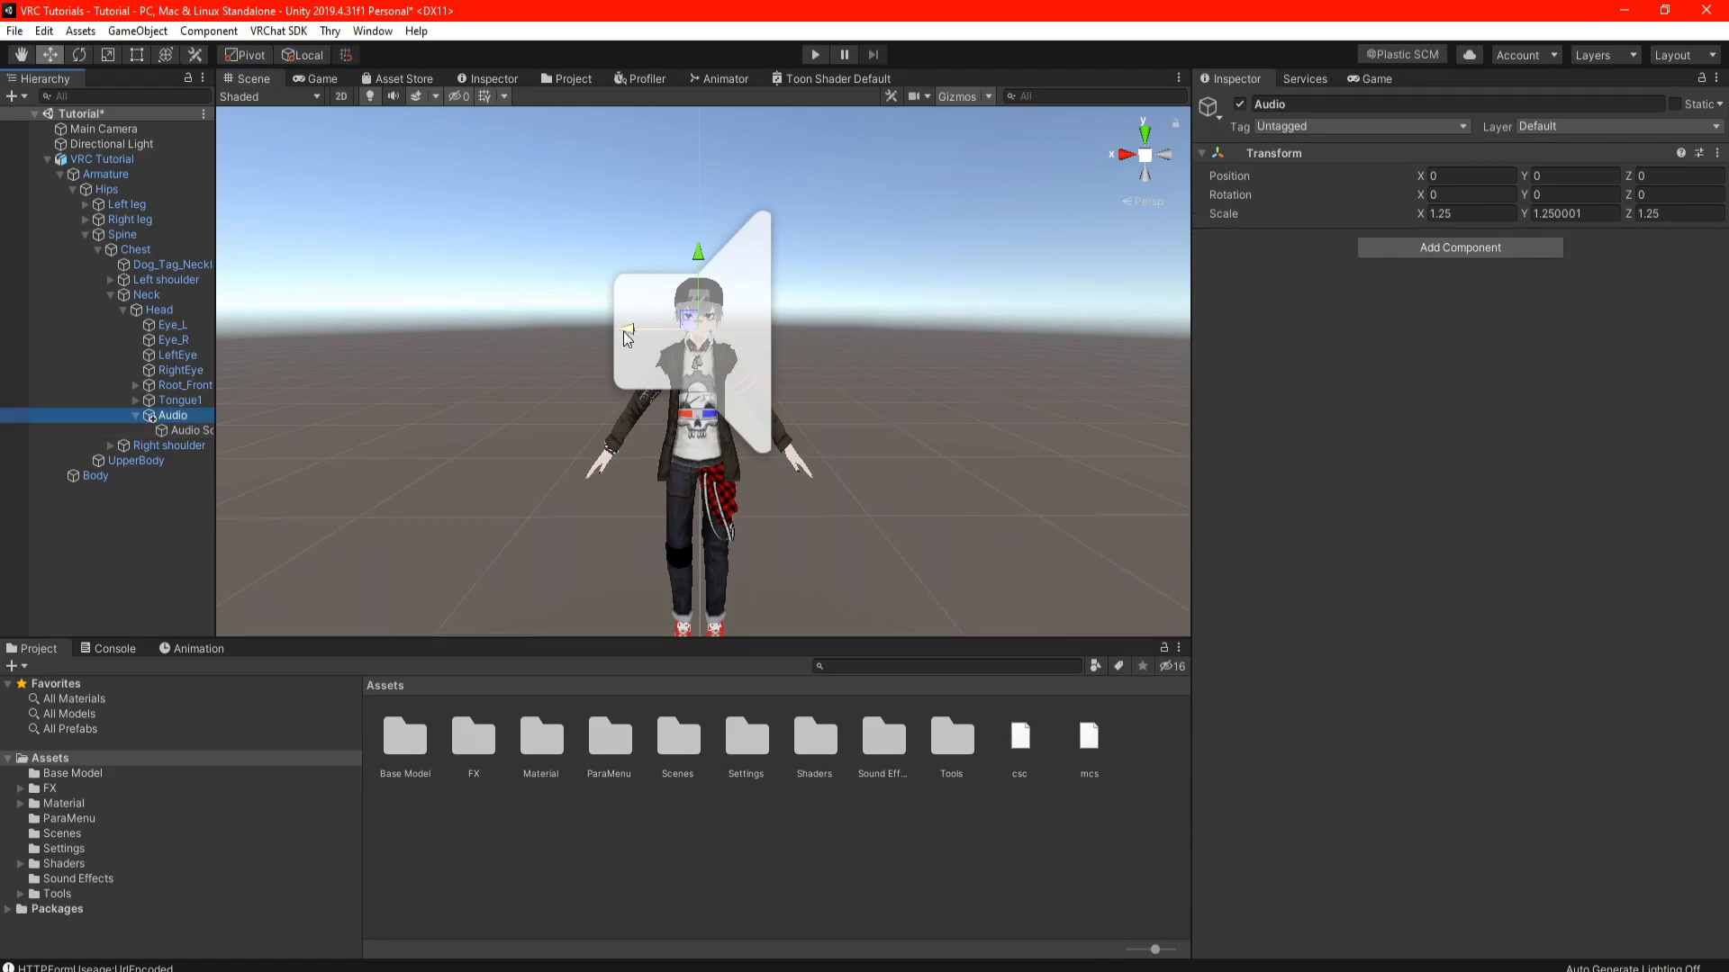
Shift the Audio object sideways along its X axis, and reset its X position to 0.
drag(624, 331, 931, 362)
click(1463, 175)
text(0)
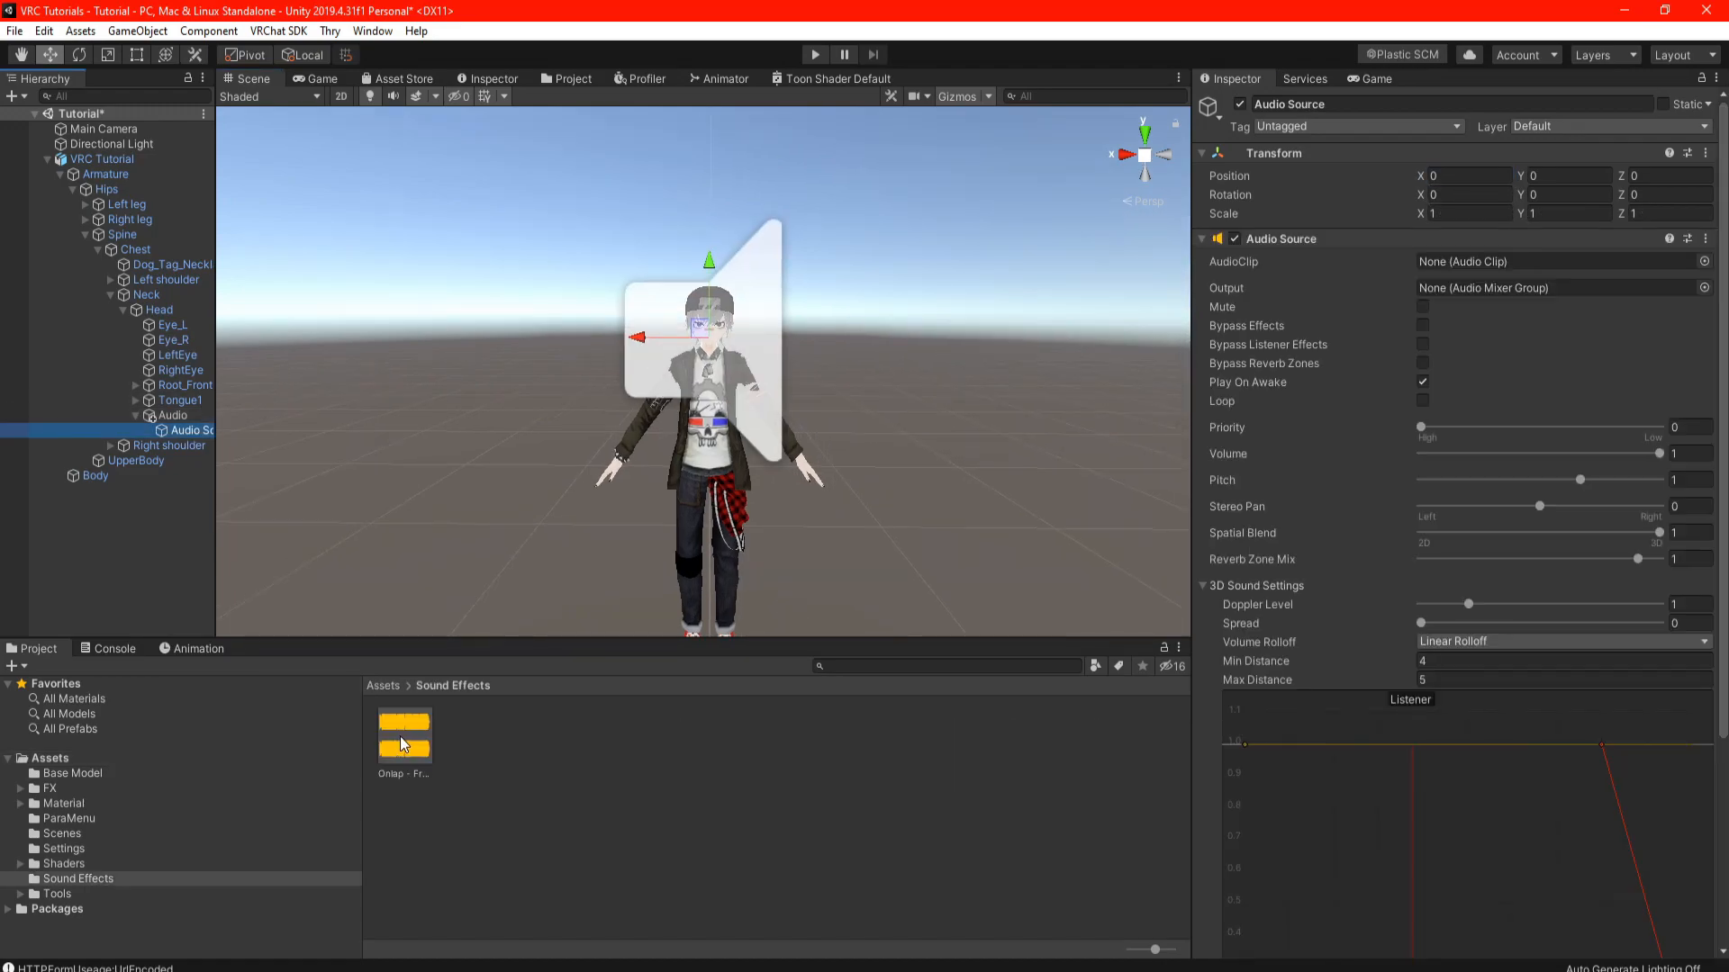
Assign the Onlap - Freak Like Me clip from the Sound Effects folder as the audio source's AudioClip.
drag(403, 743, 1450, 261)
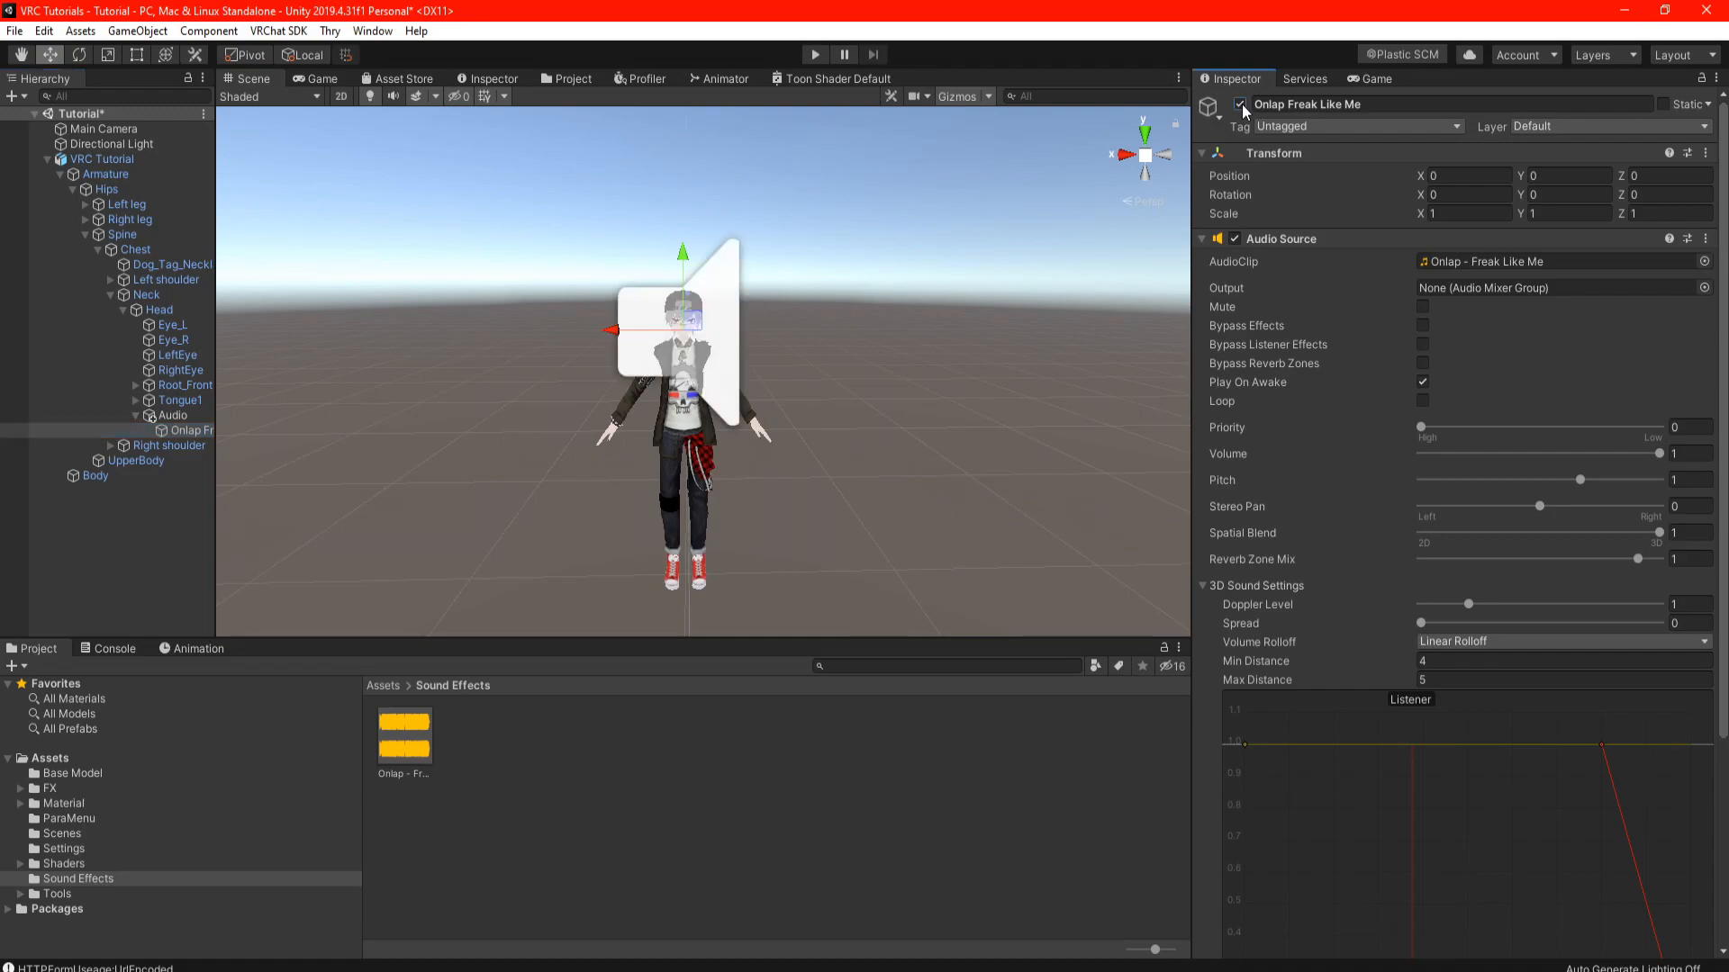
Toggle the active state of the Onlap Freak Like Me audio object, leaving it deactivated.
click(1242, 105)
click(1242, 105)
click(1242, 105)
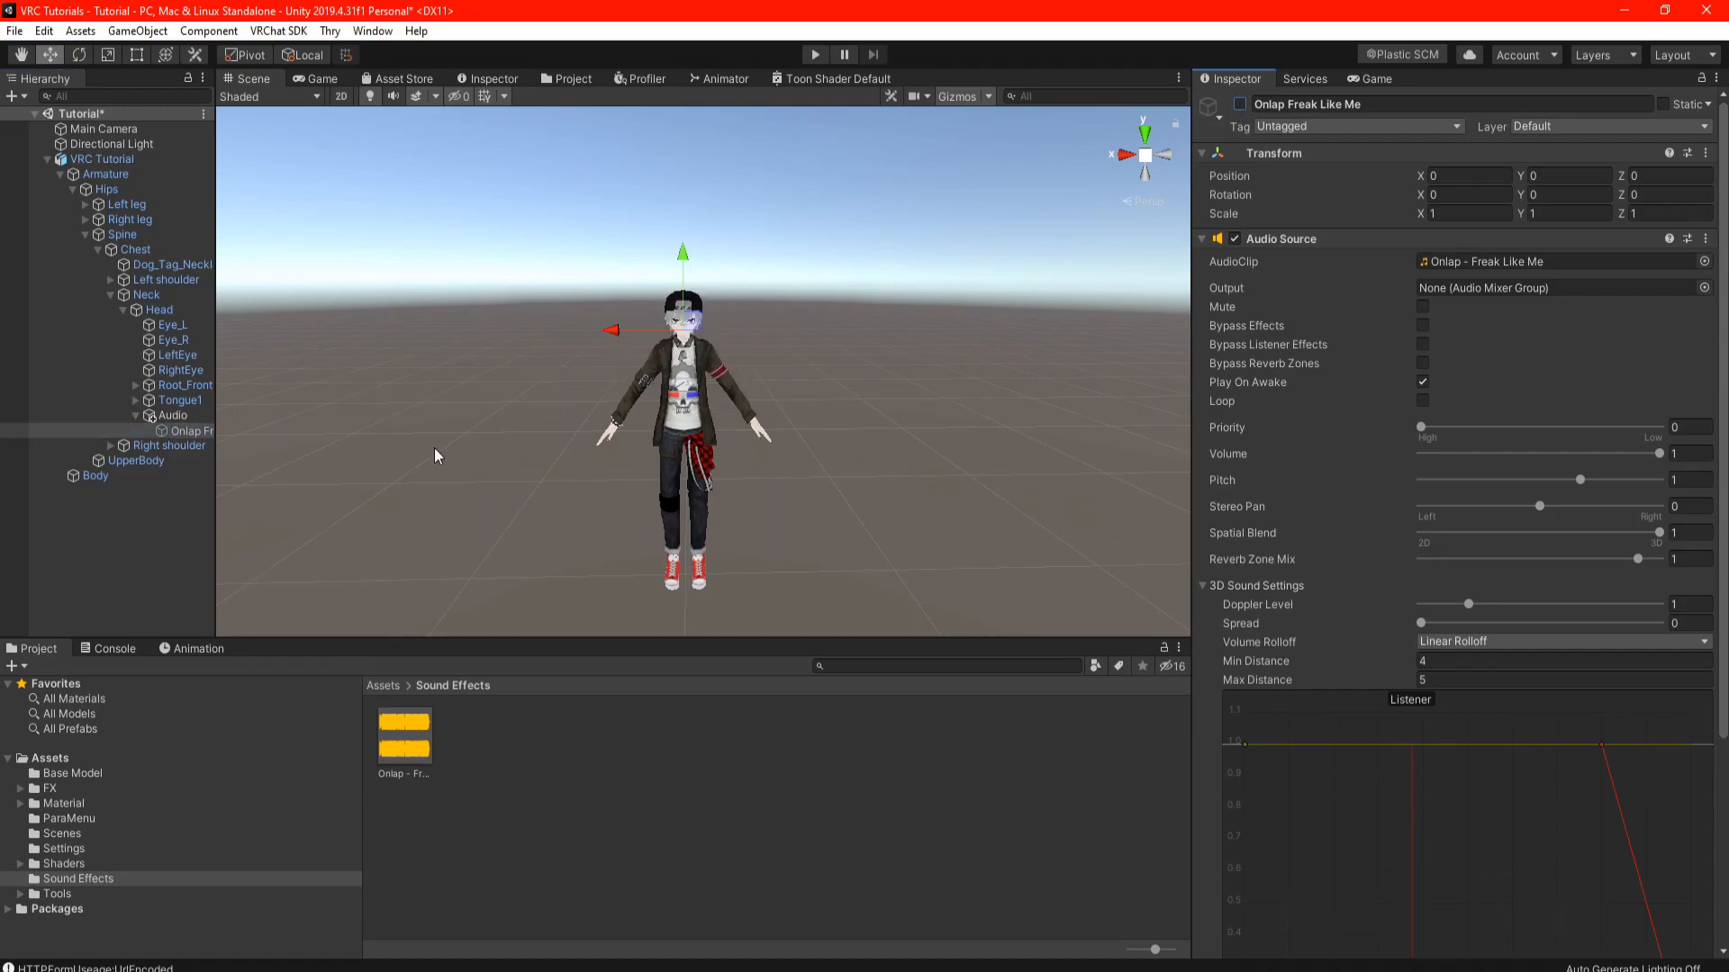
Switch the parent Audio object off and back on, and reactivate its Onlap Freak Like Me child object.
click(174, 416)
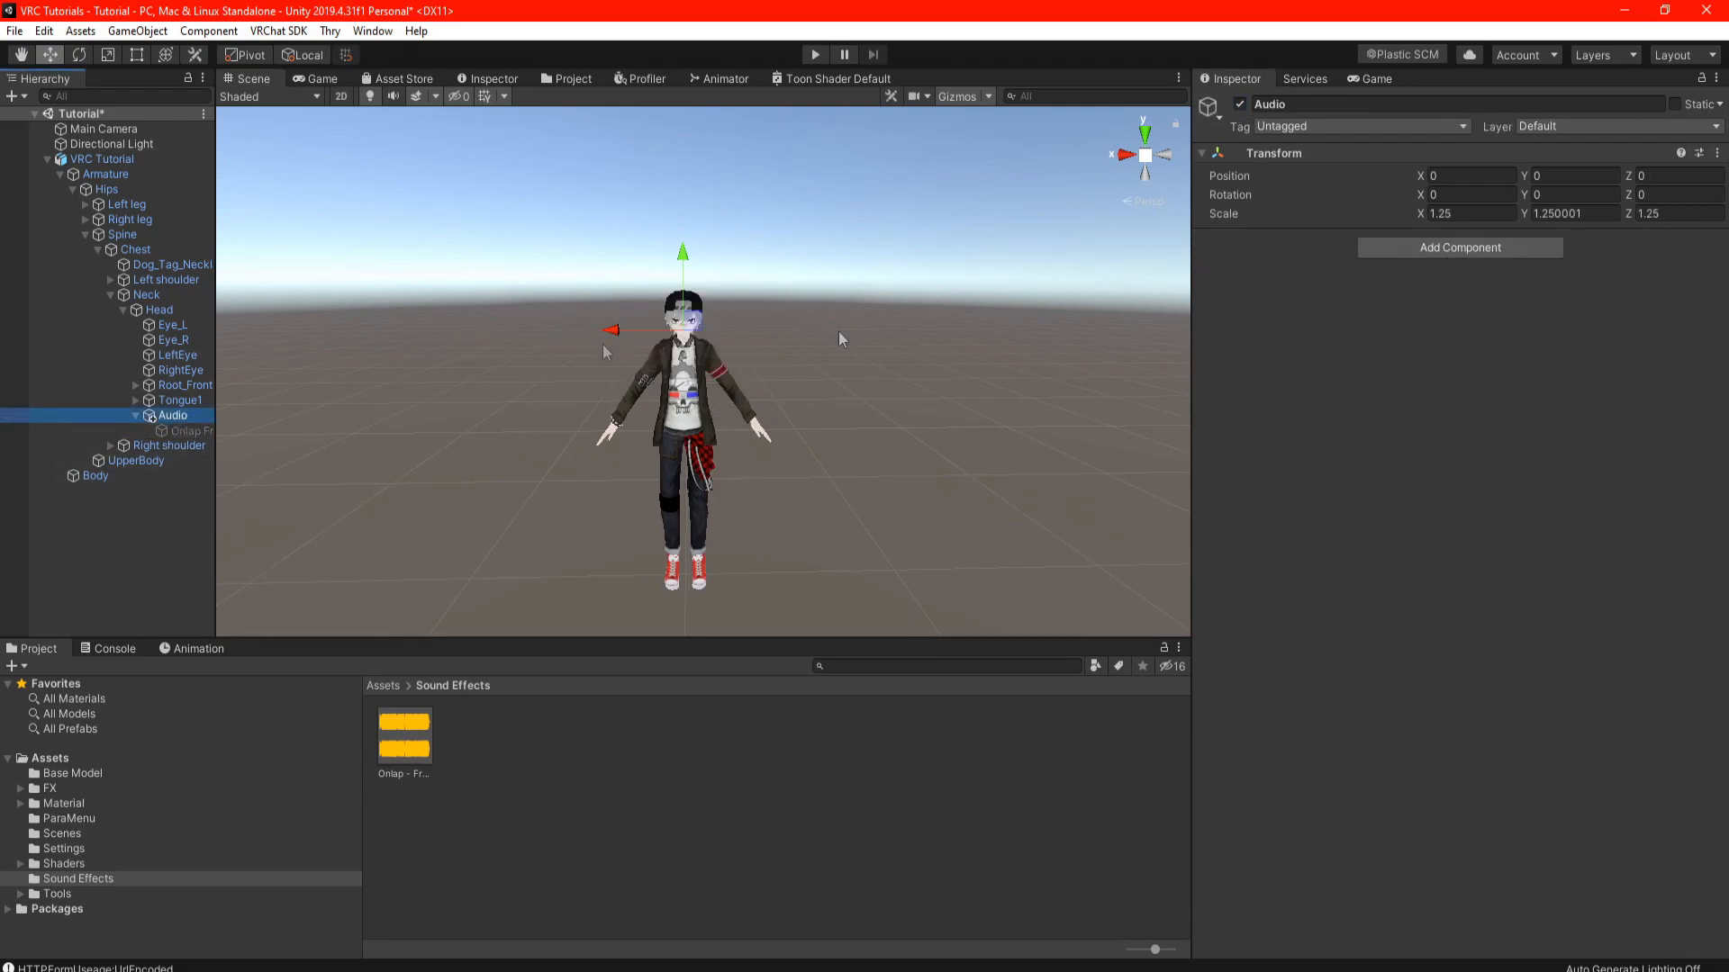
click(1241, 104)
click(1241, 104)
click(191, 431)
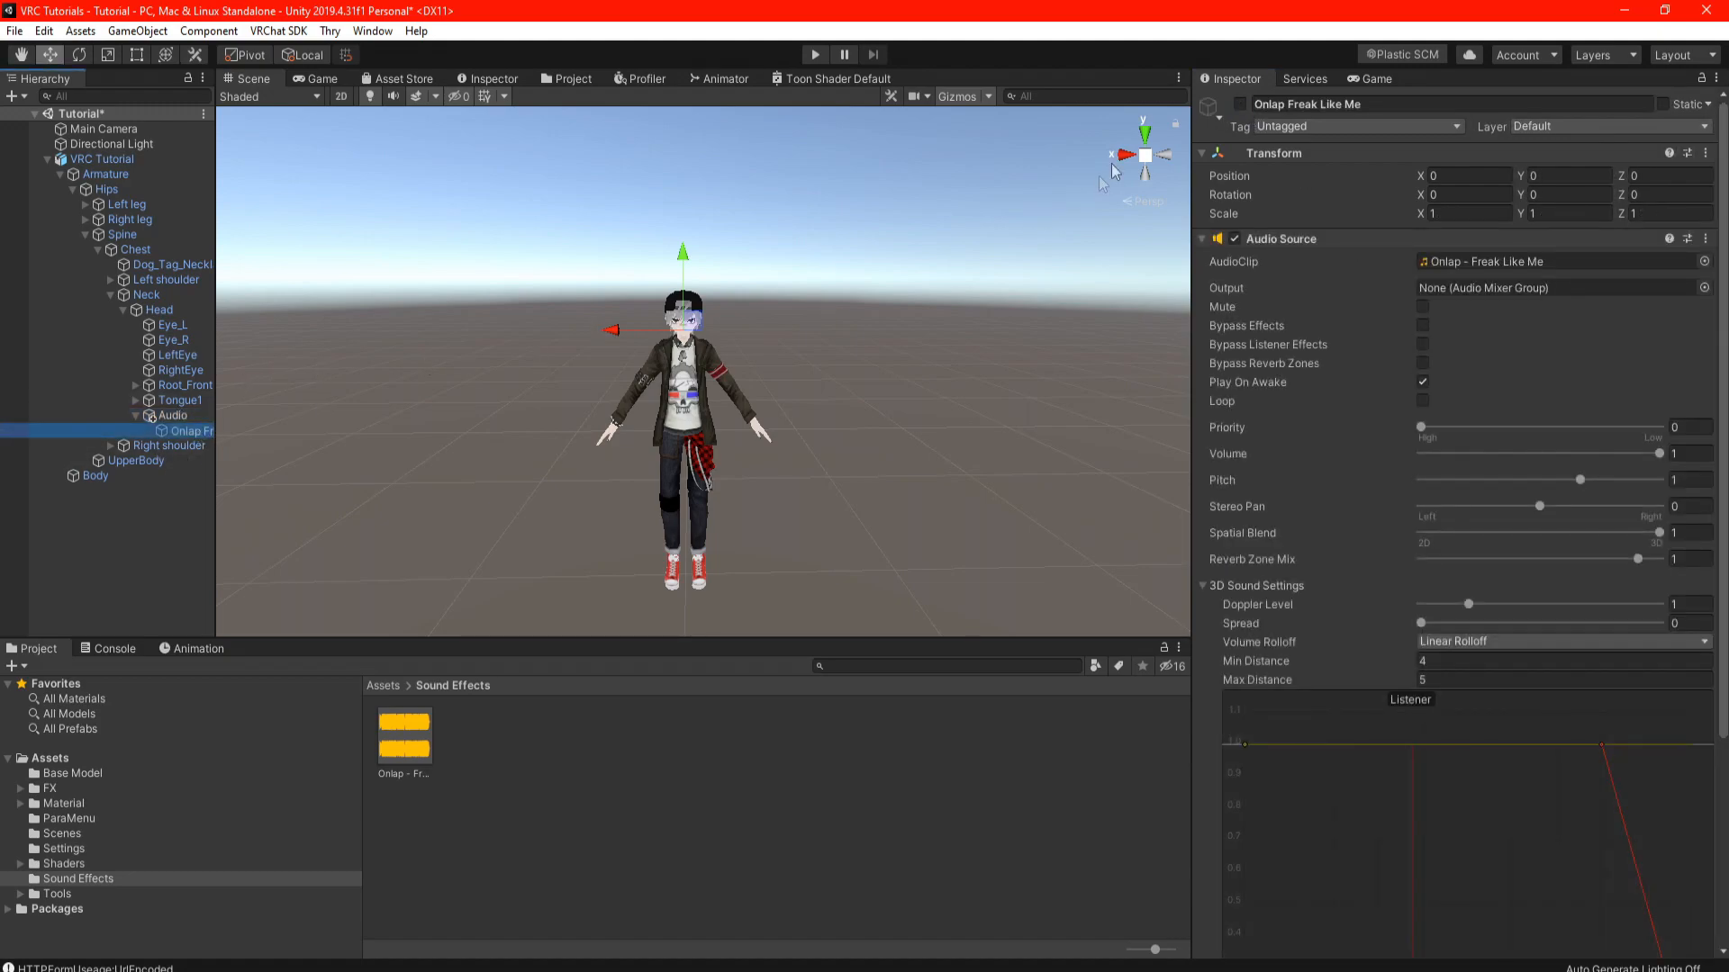
Toggle the parent Audio object off and on several times with its child active, leaving the parent active.
click(185, 416)
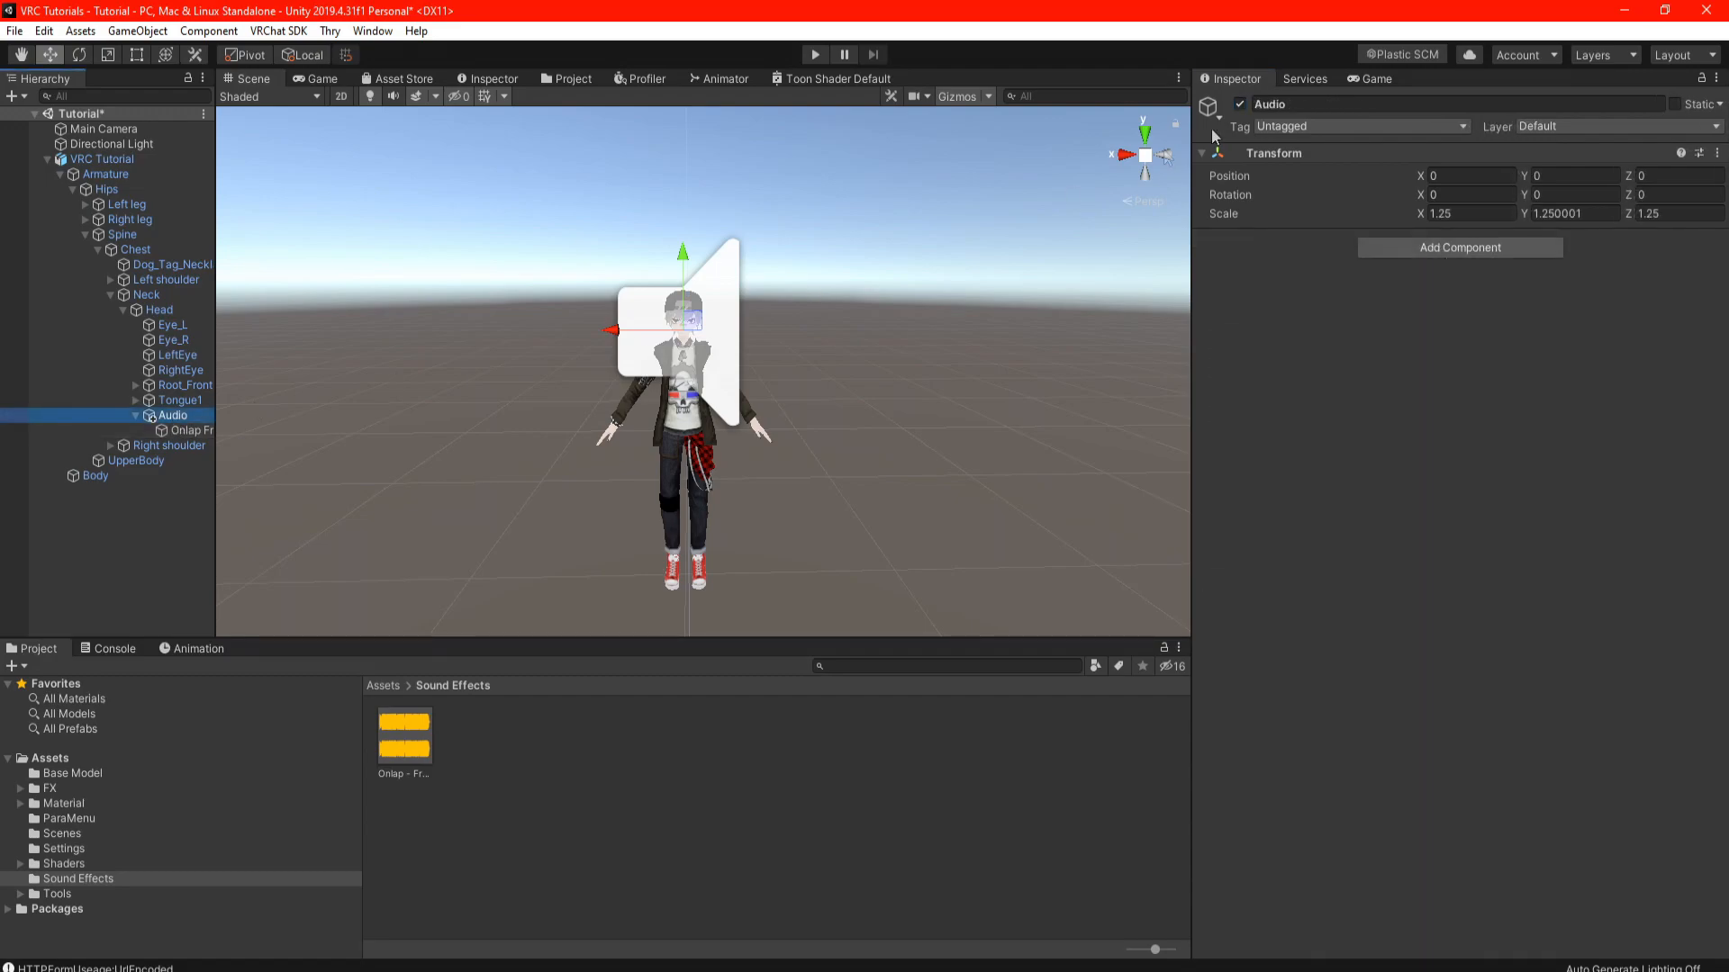
click(1241, 104)
click(1240, 105)
click(1240, 105)
click(1240, 105)
click(1240, 105)
click(1240, 105)
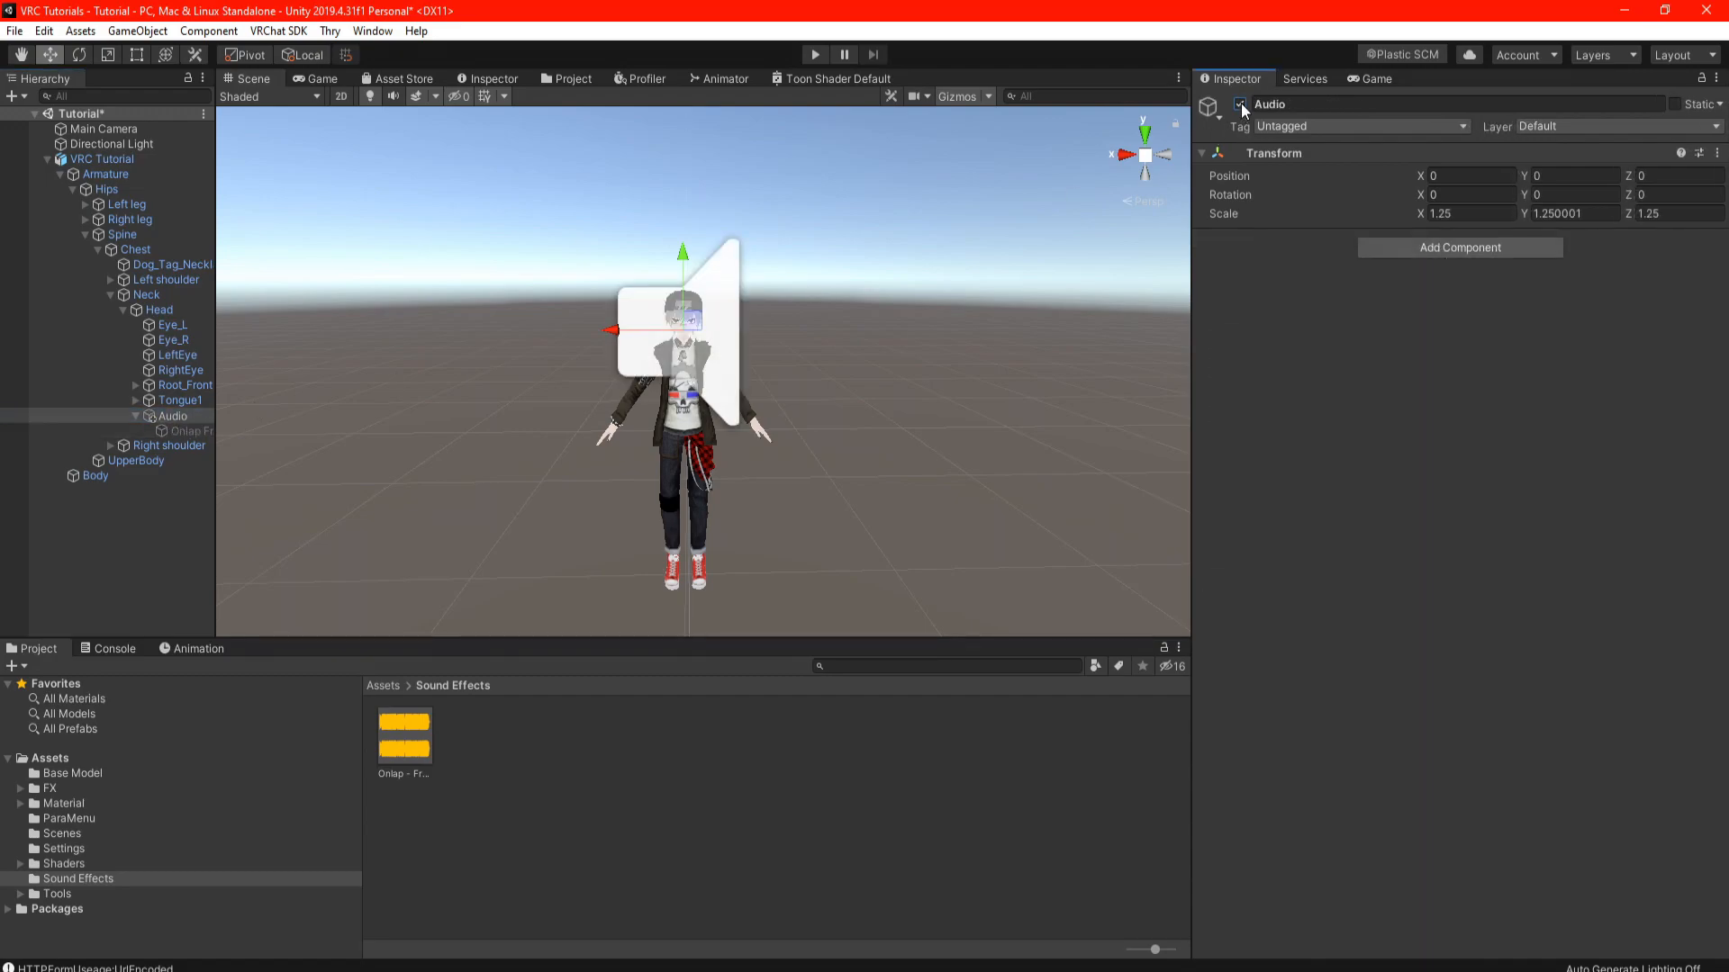
scroll(869, 389, up, 2)
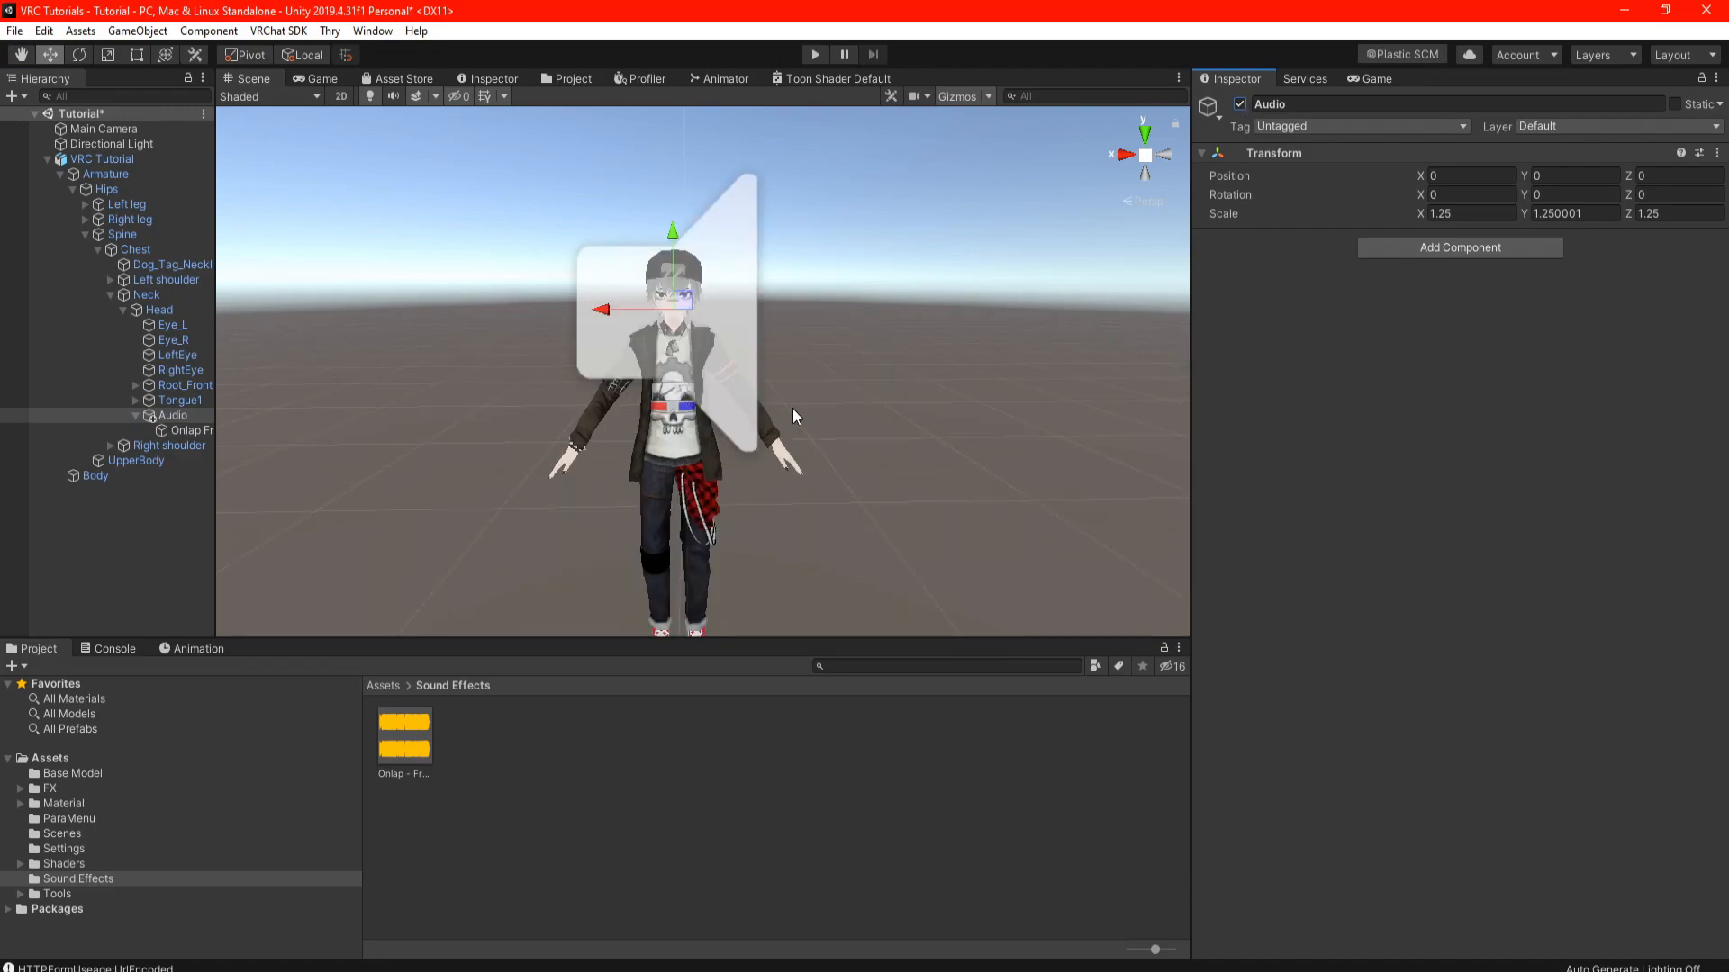
middle_drag(850, 423, 858, 425)
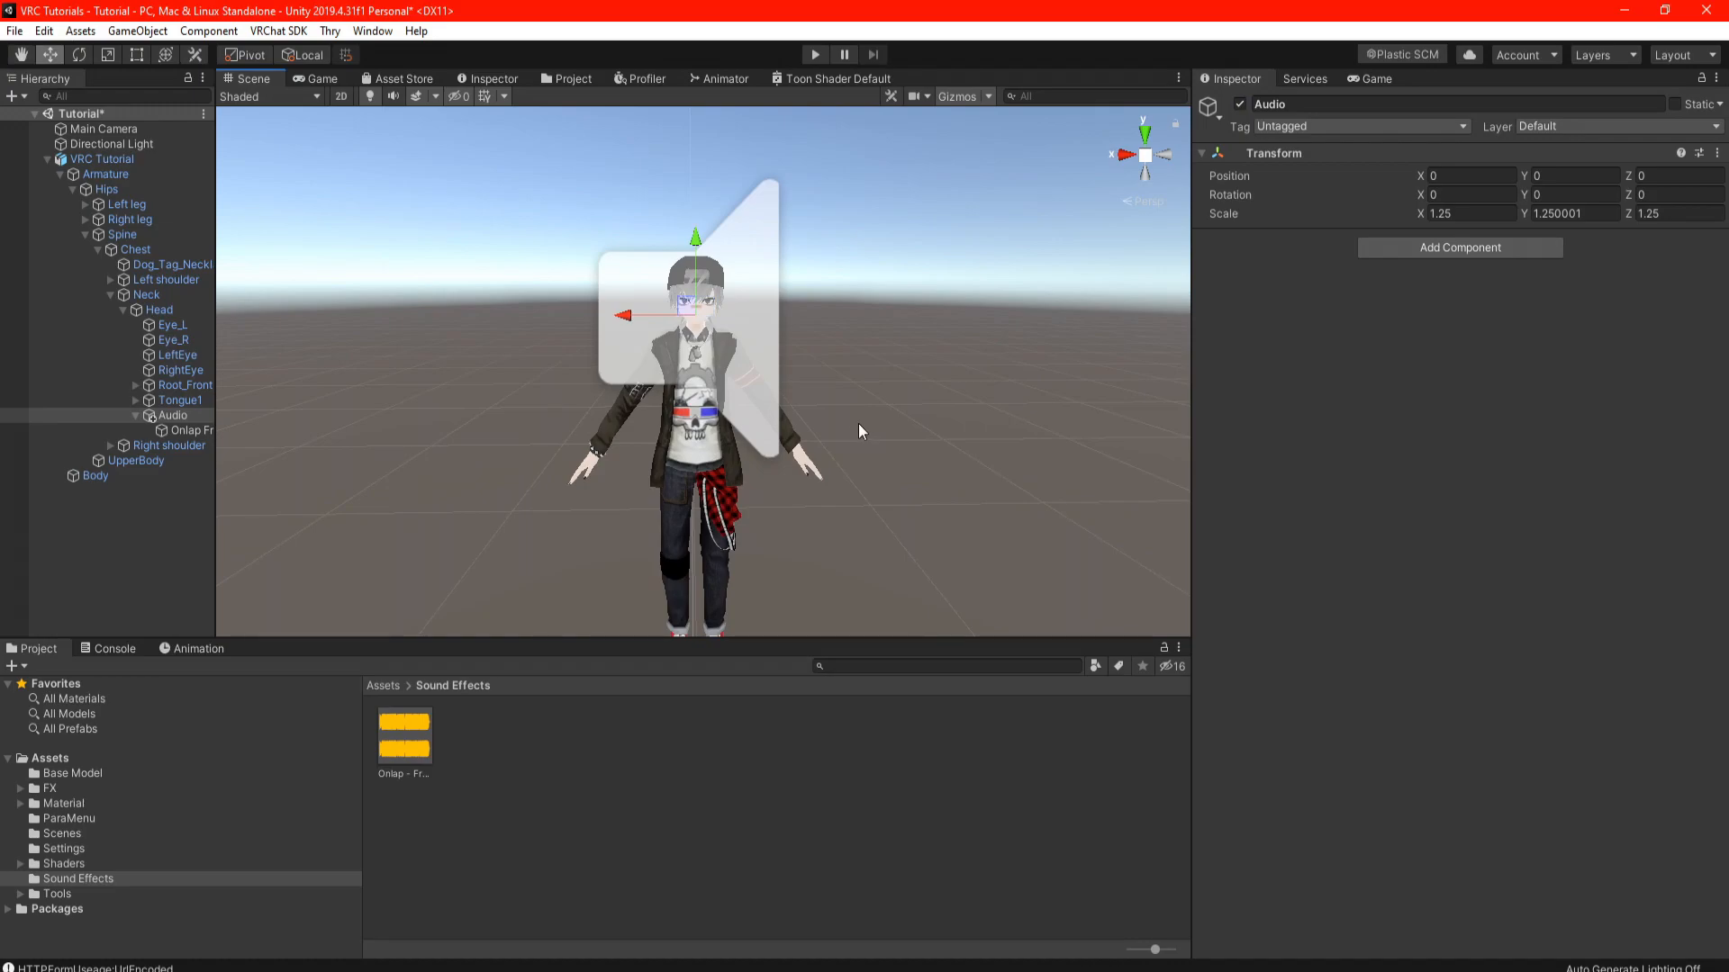